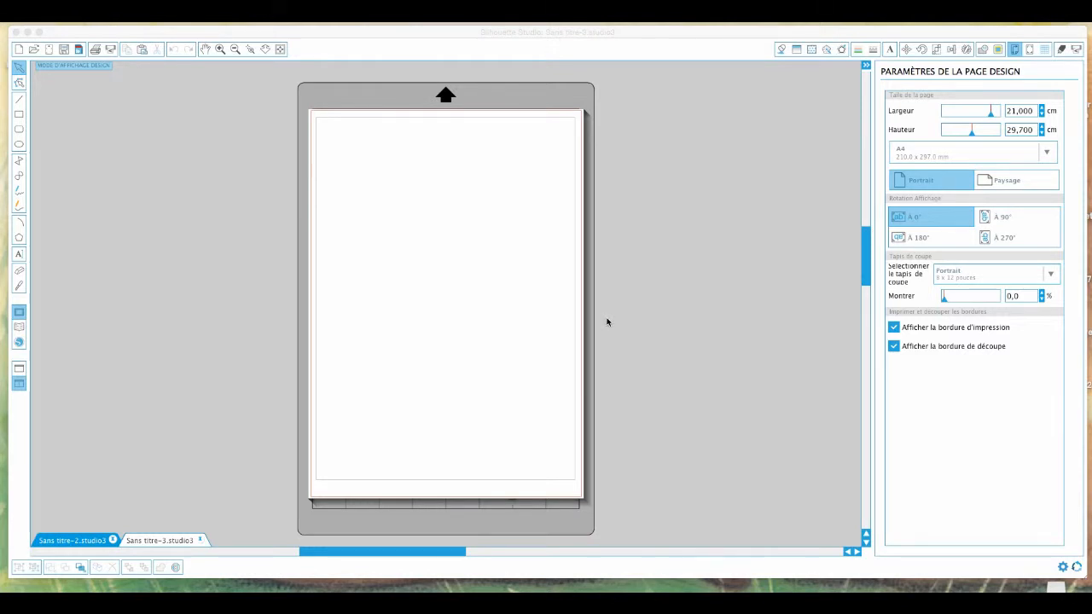
Step: Insert the ice cream cone image from the library's "beside the sea" folder onto the page
click(17, 331)
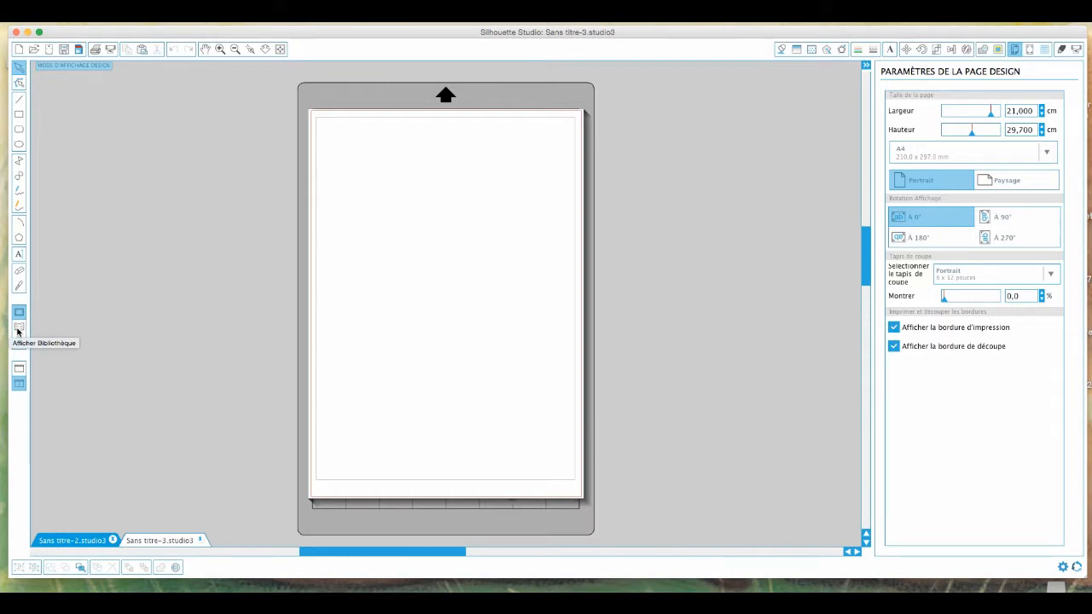
click(17, 331)
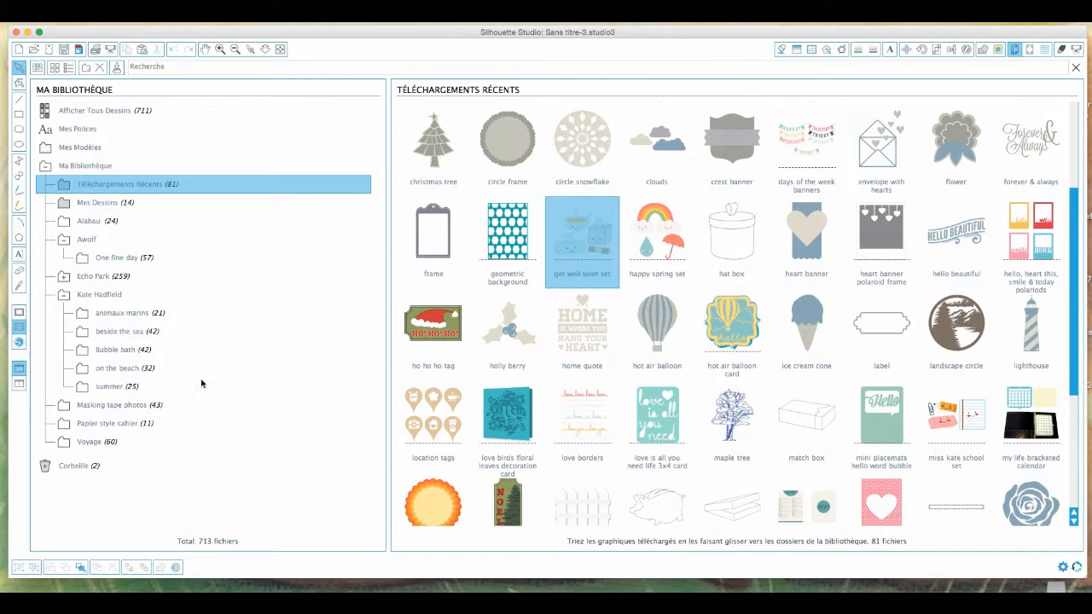
click(105, 388)
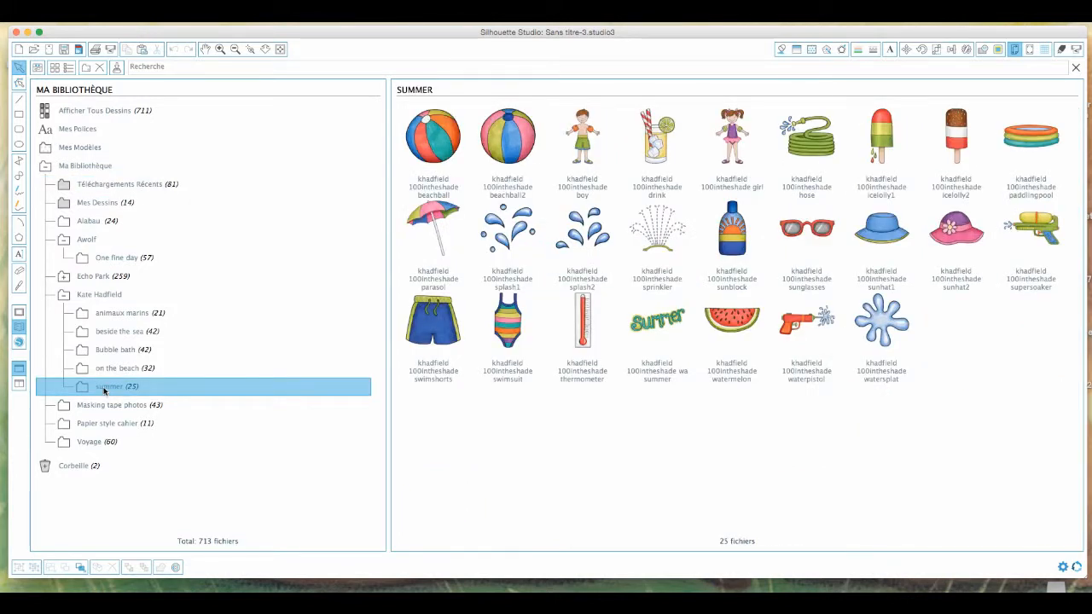
click(114, 372)
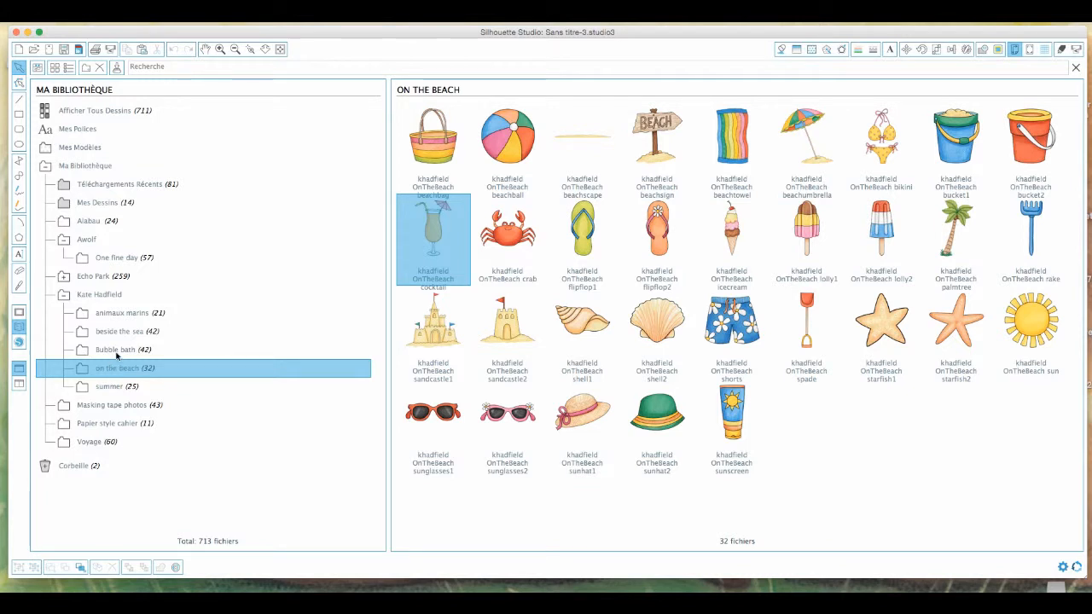
click(114, 351)
click(114, 332)
double_click(512, 227)
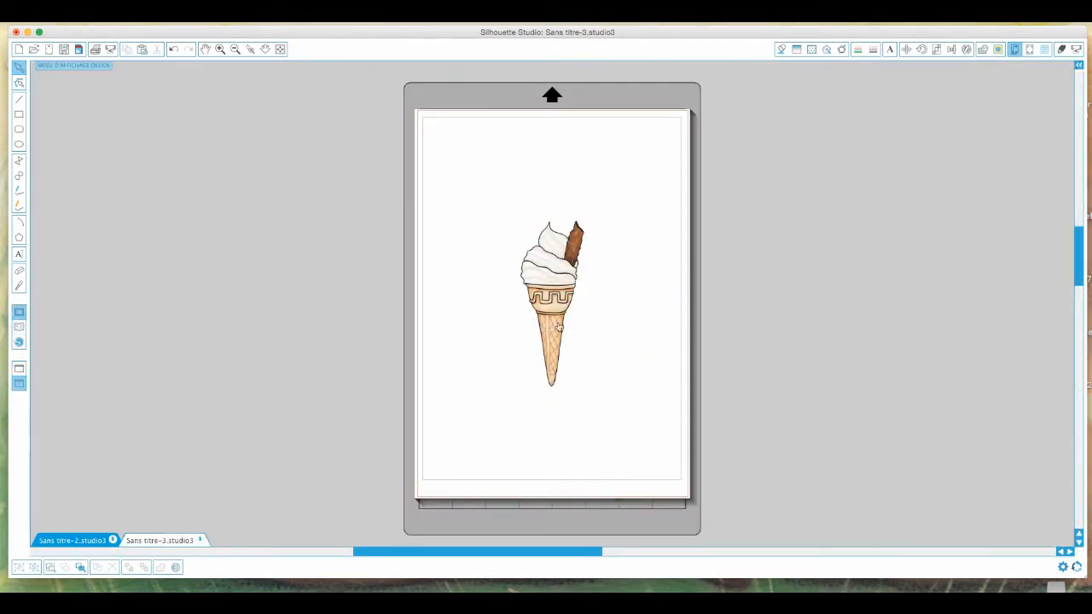
Step: Apply the Couper Bord cut style to the ice cream image, with the cut mode set to Standard
click(557, 279)
click(220, 49)
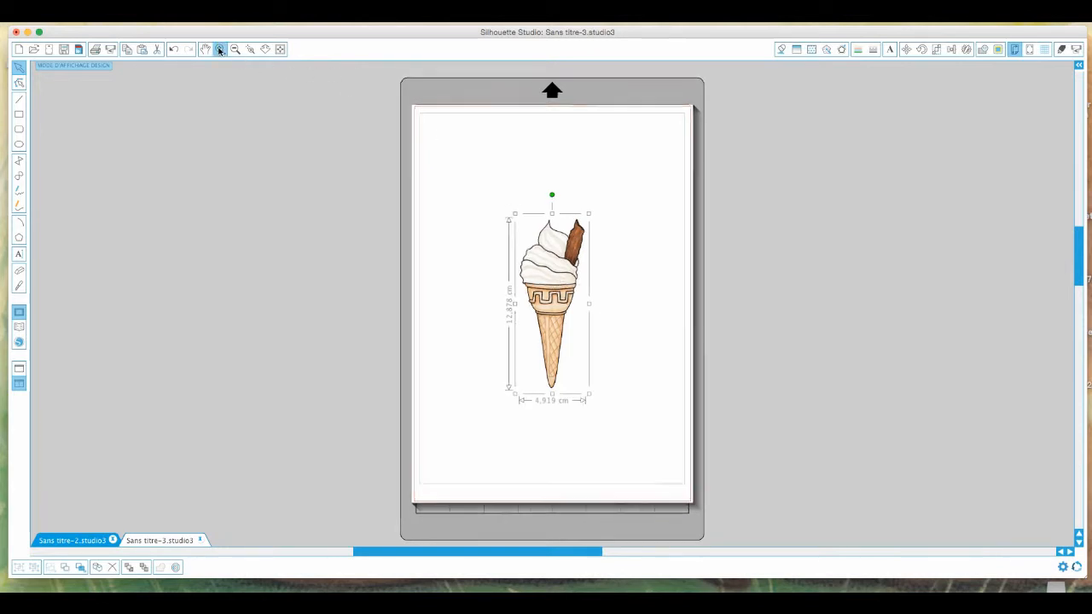
click(638, 288)
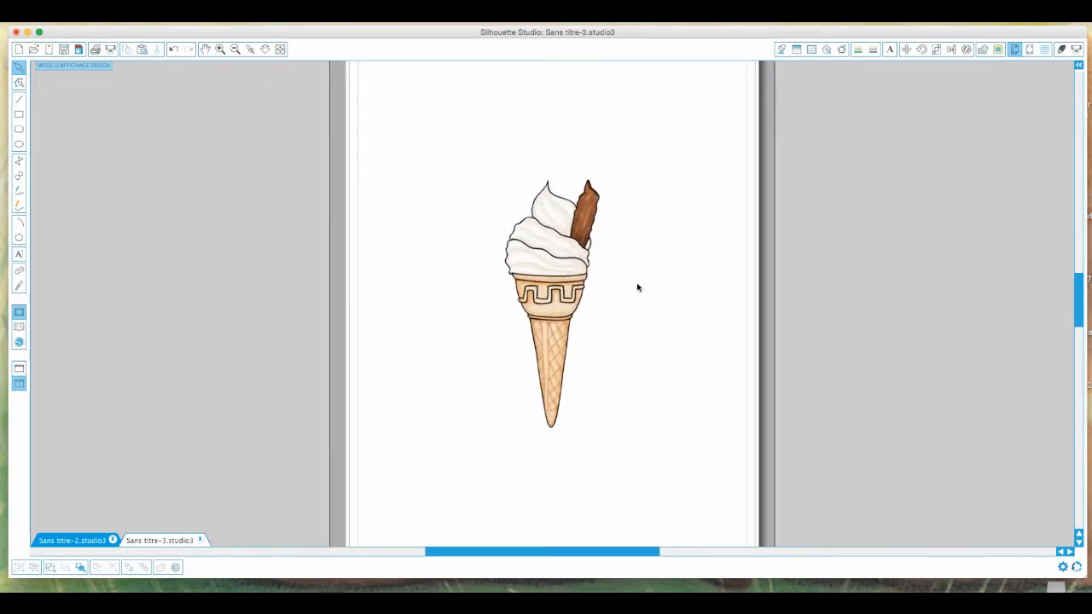
double_click(566, 261)
click(449, 272)
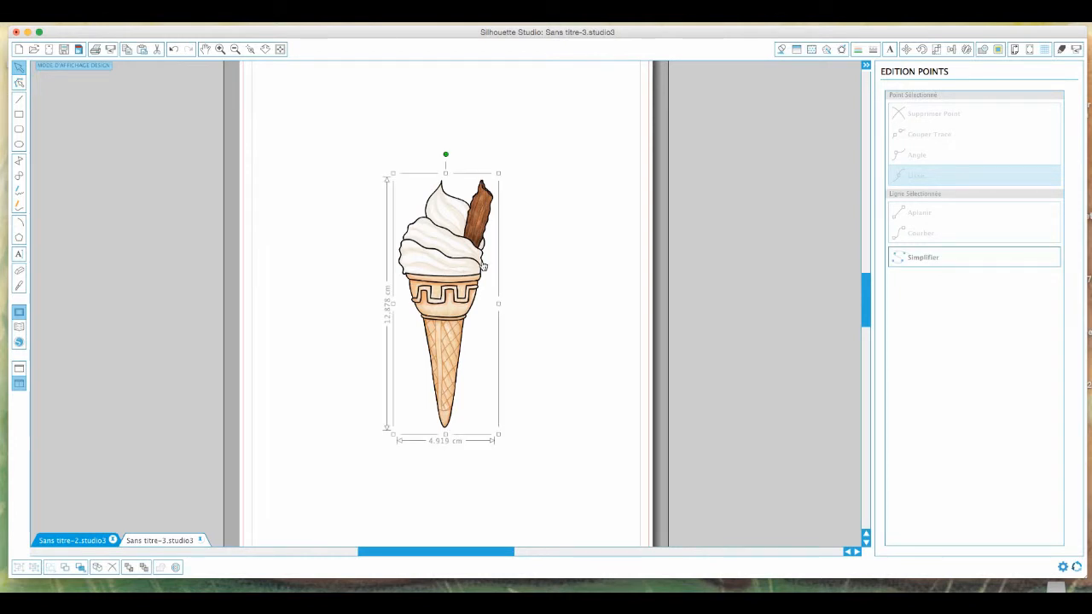
click(1062, 50)
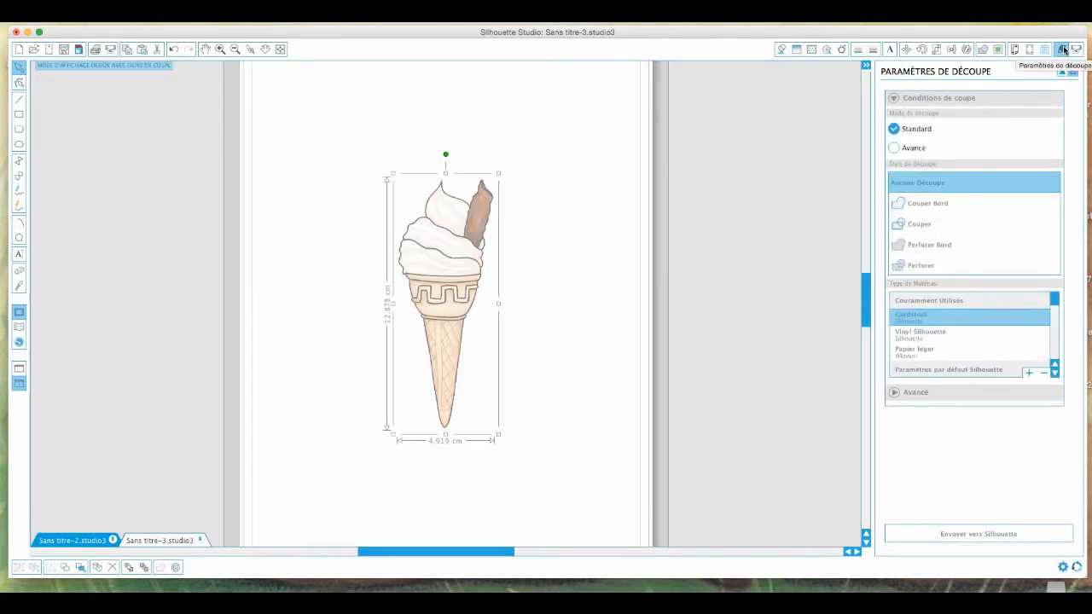
click(894, 148)
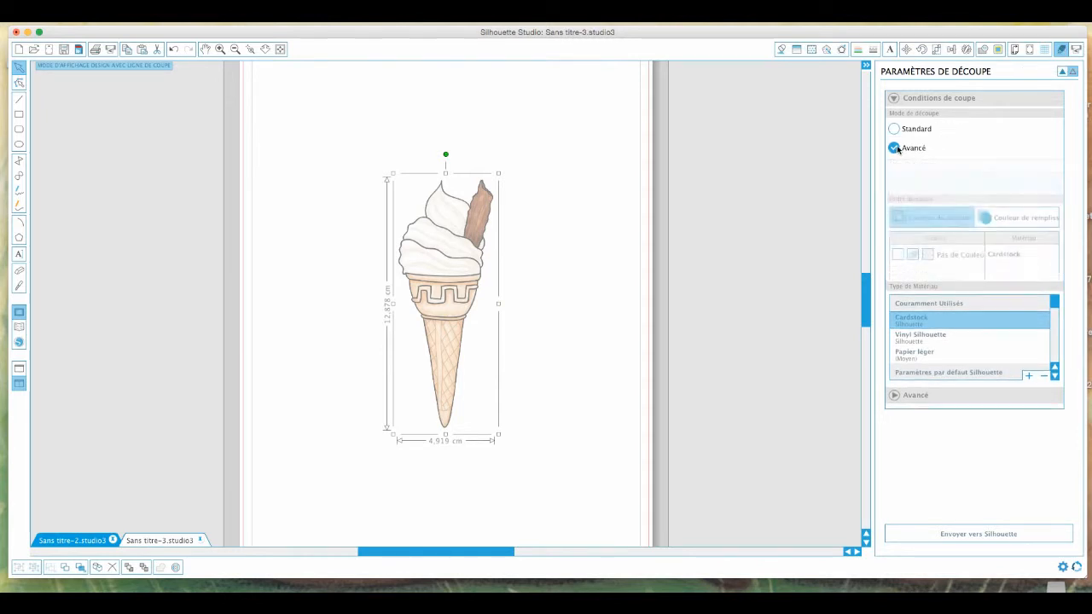
click(894, 130)
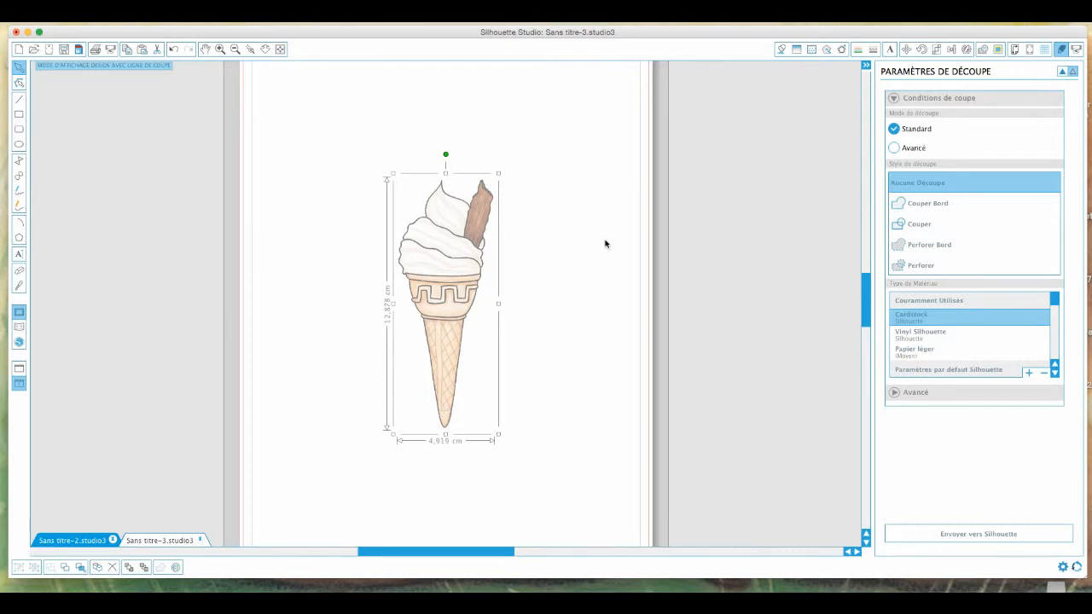
click(921, 203)
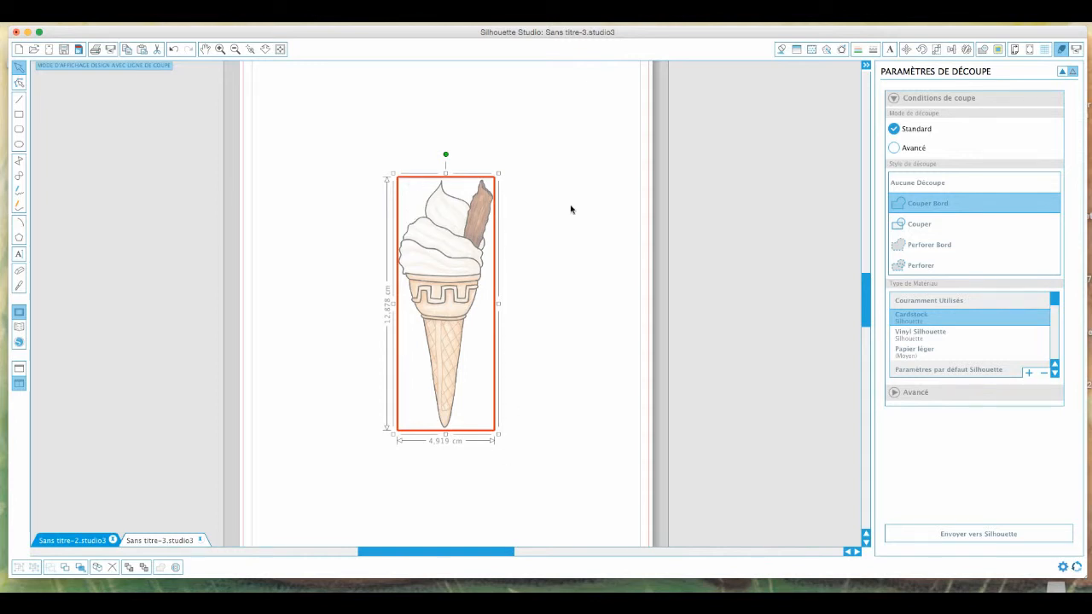
click(576, 375)
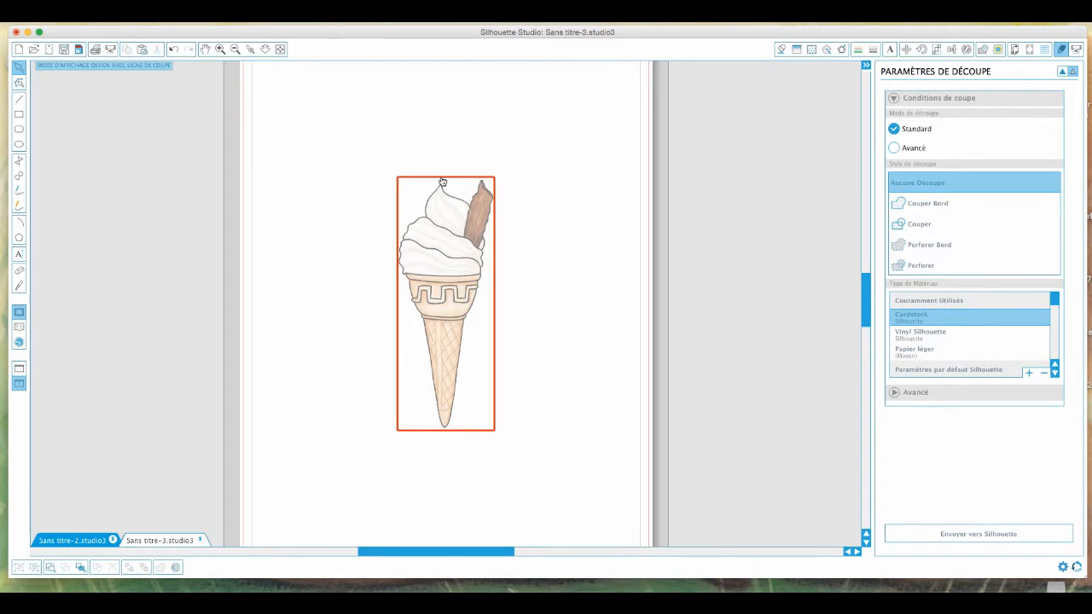
Step: Enlarge the ice cream image proportionally to about 8.5 × 22.3 cm and move it towards the page's upper left
click(444, 262)
click(999, 50)
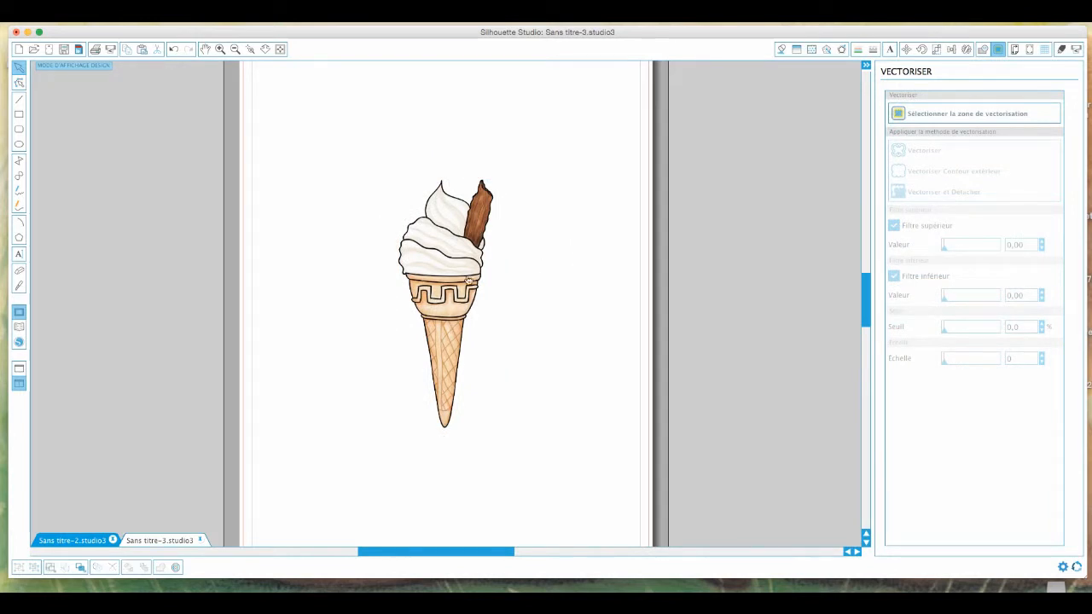
drag(498, 436, 529, 514)
drag(463, 352, 402, 267)
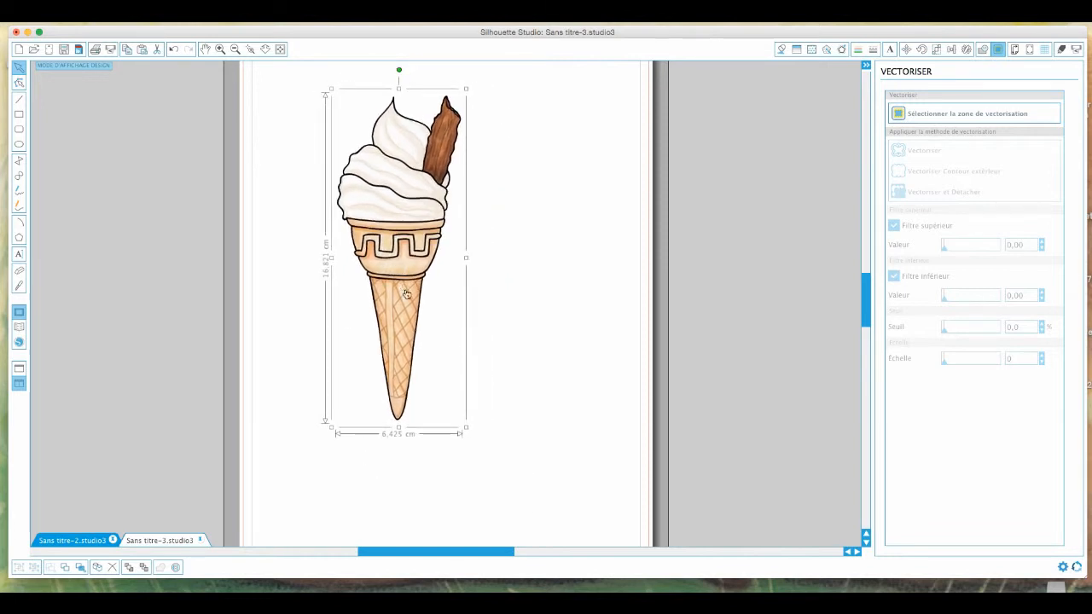
click(235, 50)
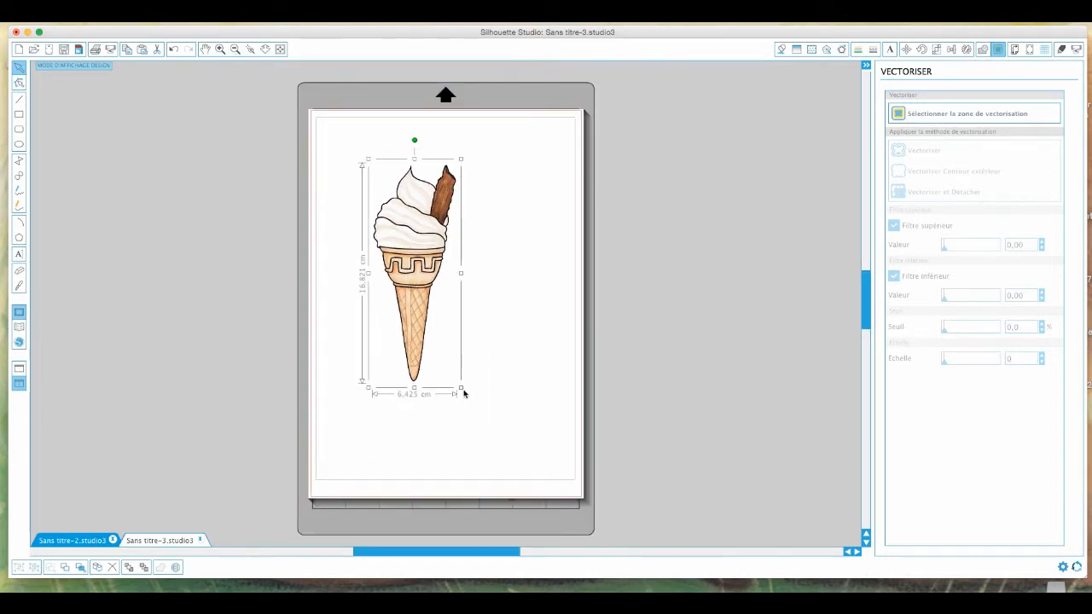
drag(461, 389, 529, 443)
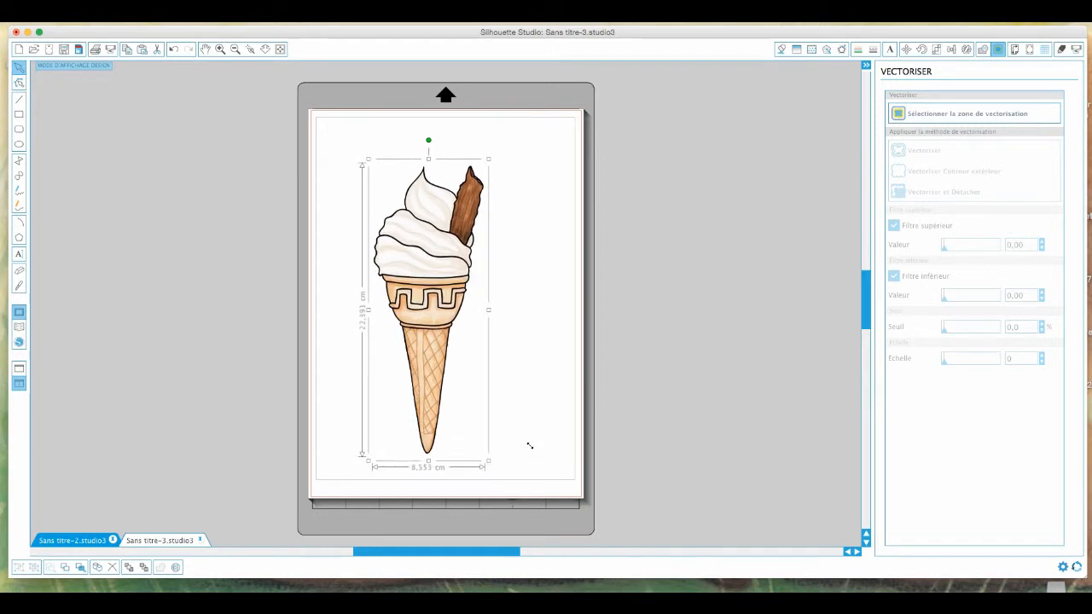
drag(424, 330, 394, 302)
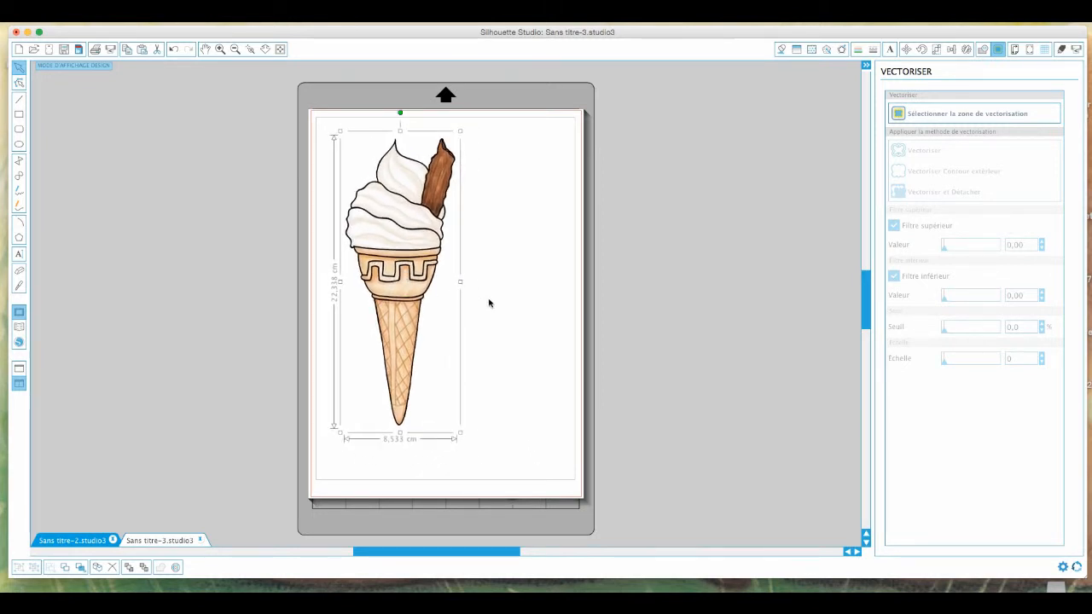
Step: Widen the ice cream image to about 9.2 cm and centre it on the page
scroll(487, 301, down, 1)
drag(459, 278, 469, 279)
click(504, 291)
click(381, 241)
drag(393, 242, 436, 254)
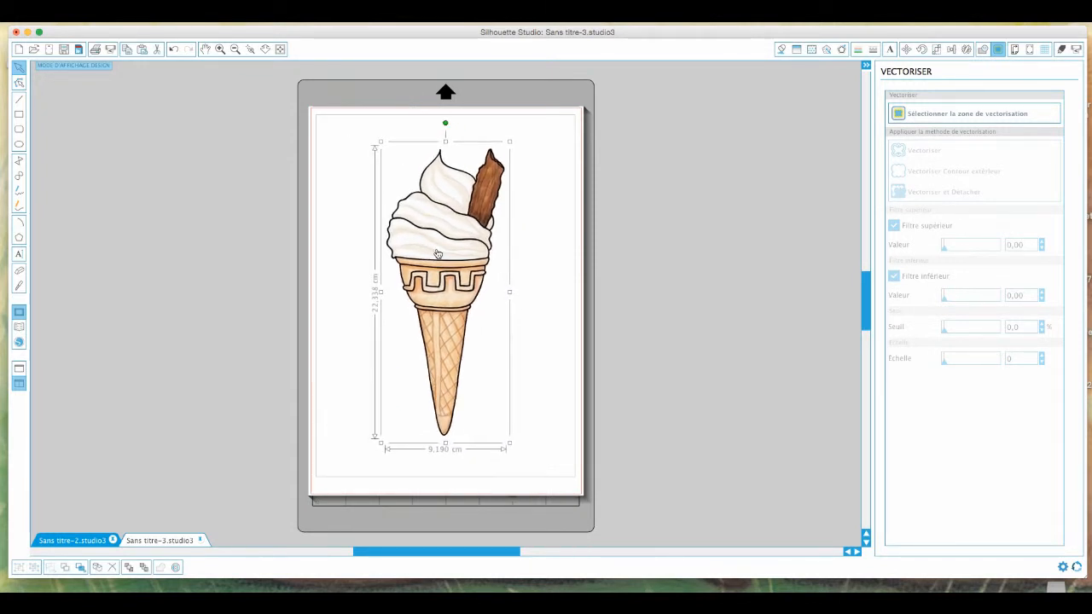
click(559, 267)
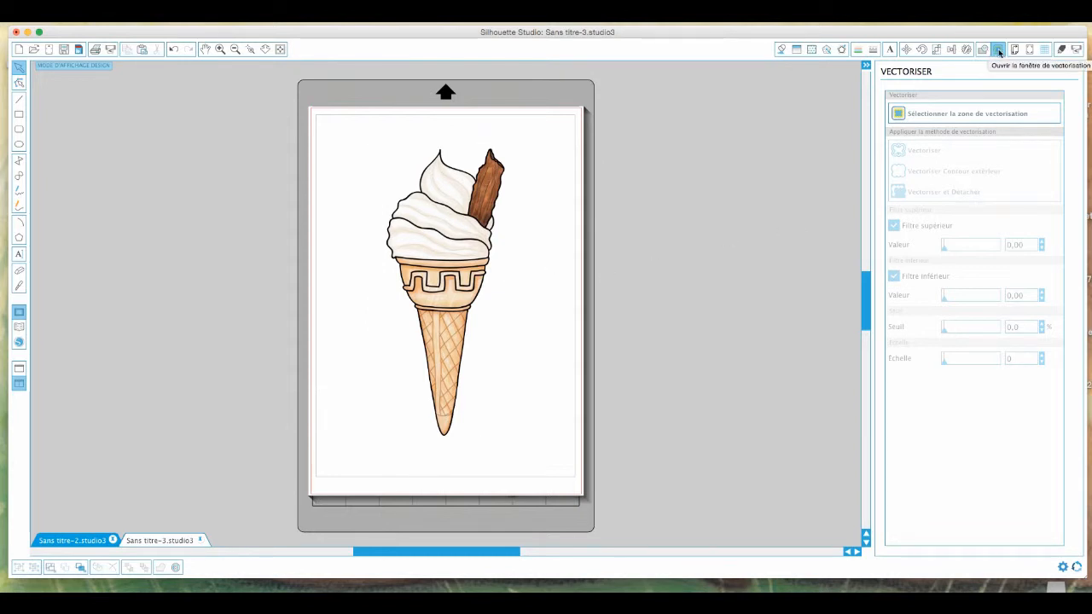
Step: Trace the outer contour of the ice cream, using a trace area of about 11.7 × 22.9 cm around the whole image
click(976, 114)
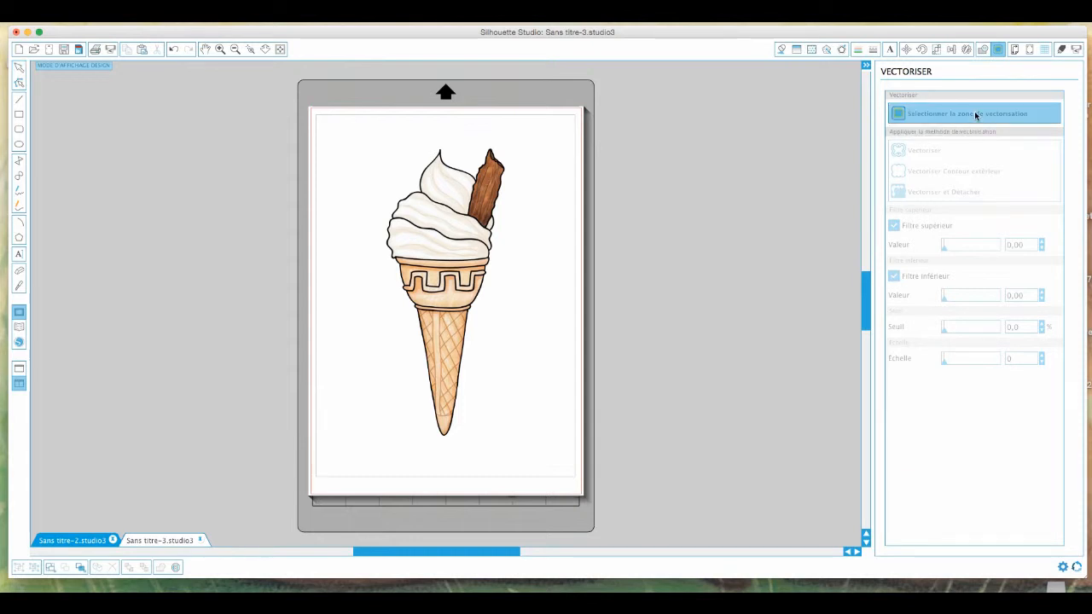
mouse_move(364, 142)
mouse_down()
mouse_move(369, 153)
mouse_move(531, 175)
mouse_move(517, 444)
mouse_up()
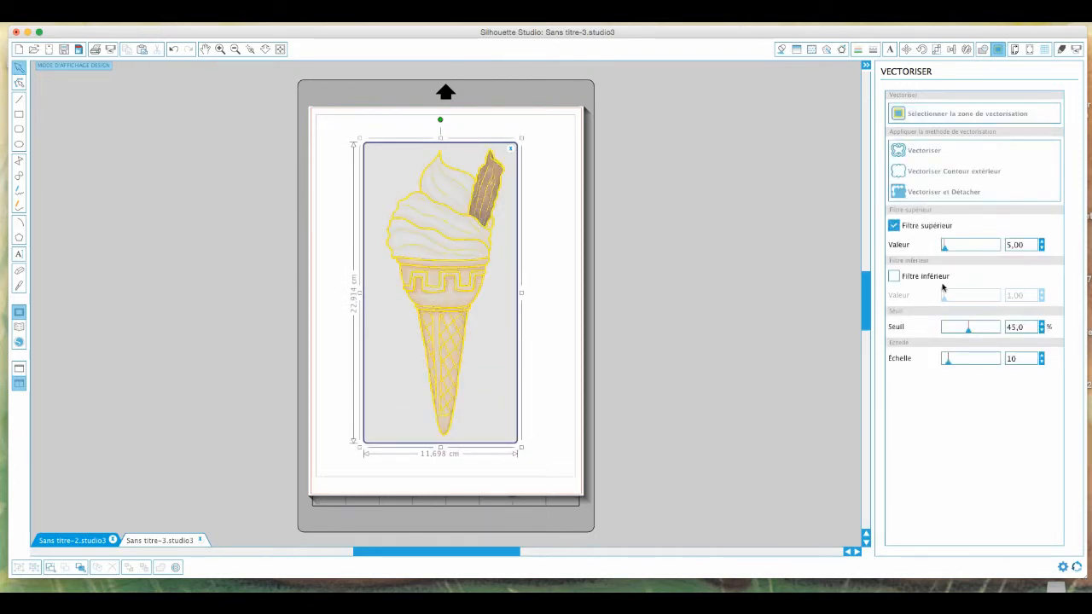
click(926, 174)
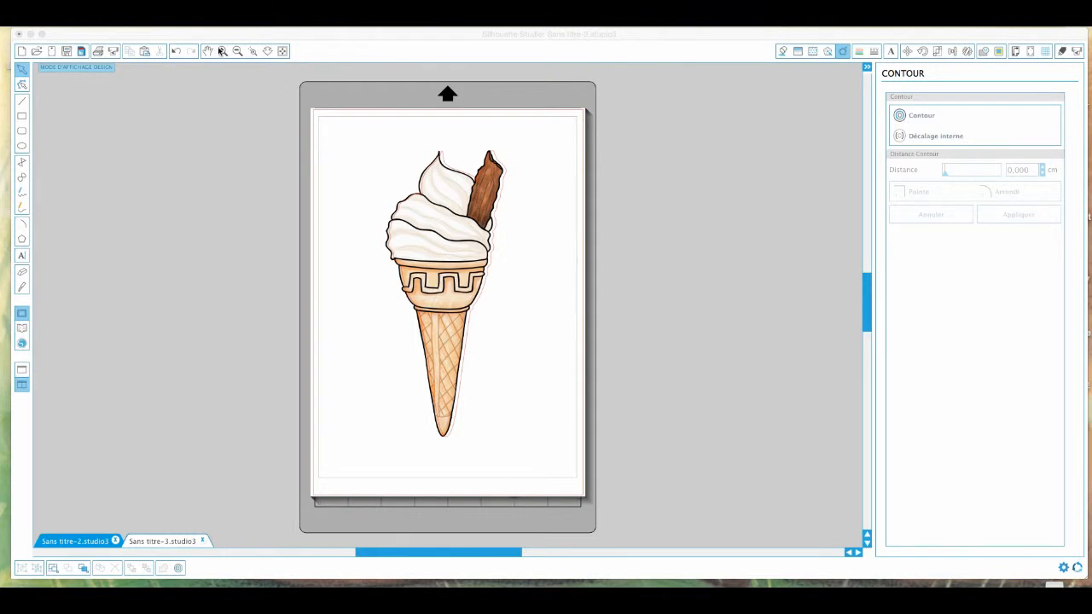
Step: Move the ice cream image left, away from its traced outline
click(222, 52)
click(222, 52)
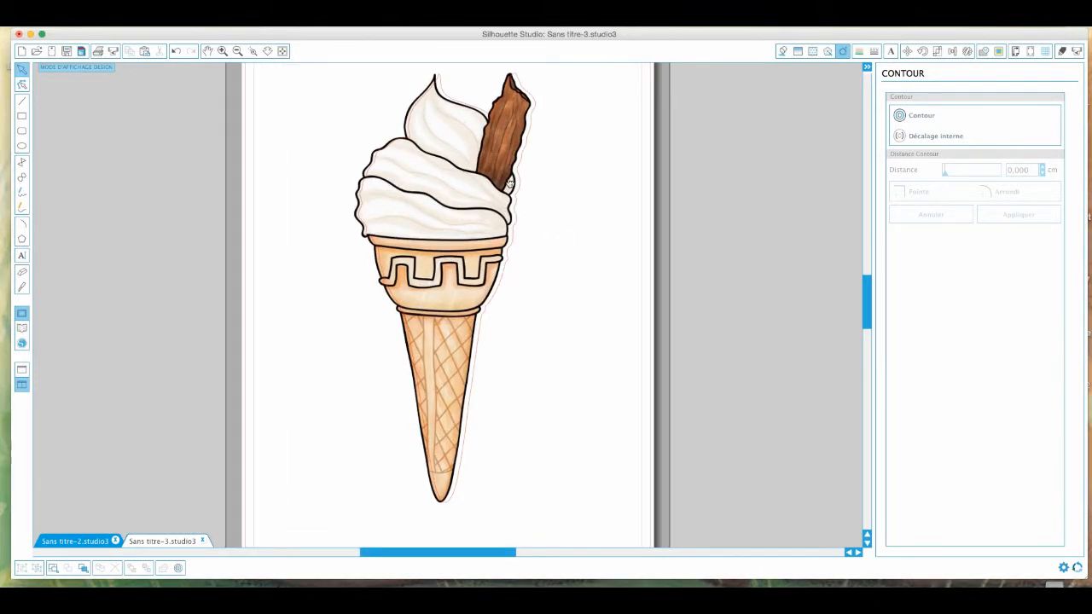
drag(464, 242, 408, 241)
Step: Create a rounded offset contour around the traced outline at a distance of about 0.48 cm and apply it
click(510, 245)
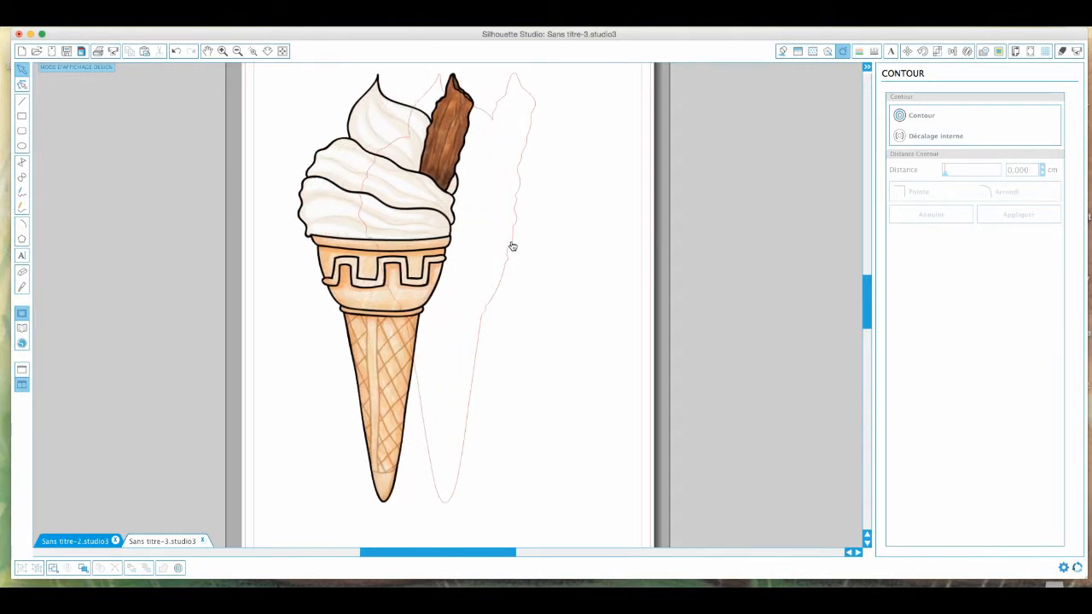
click(512, 247)
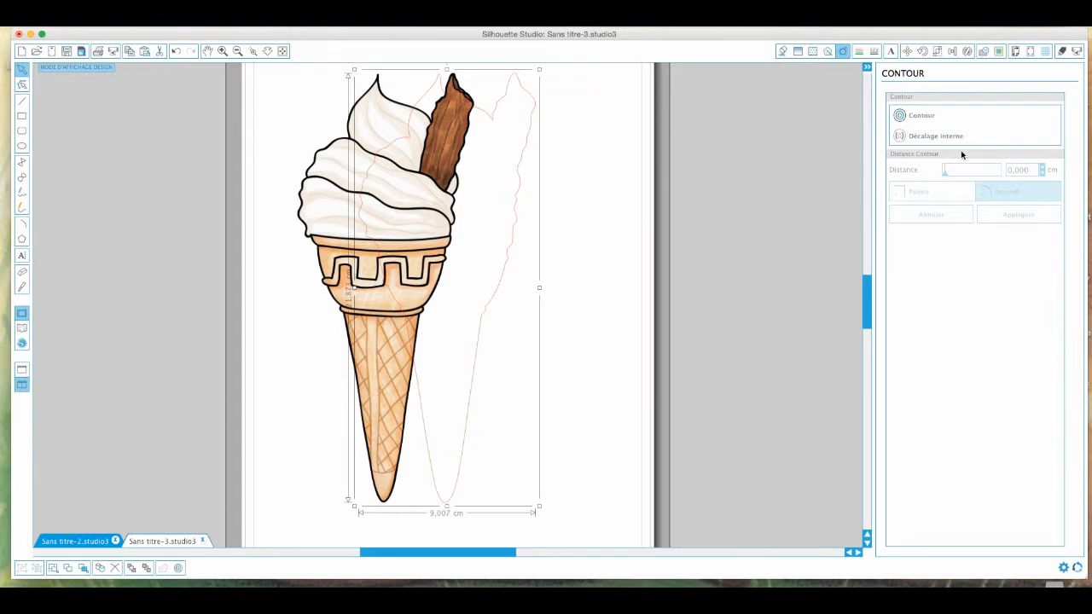
click(841, 53)
click(917, 117)
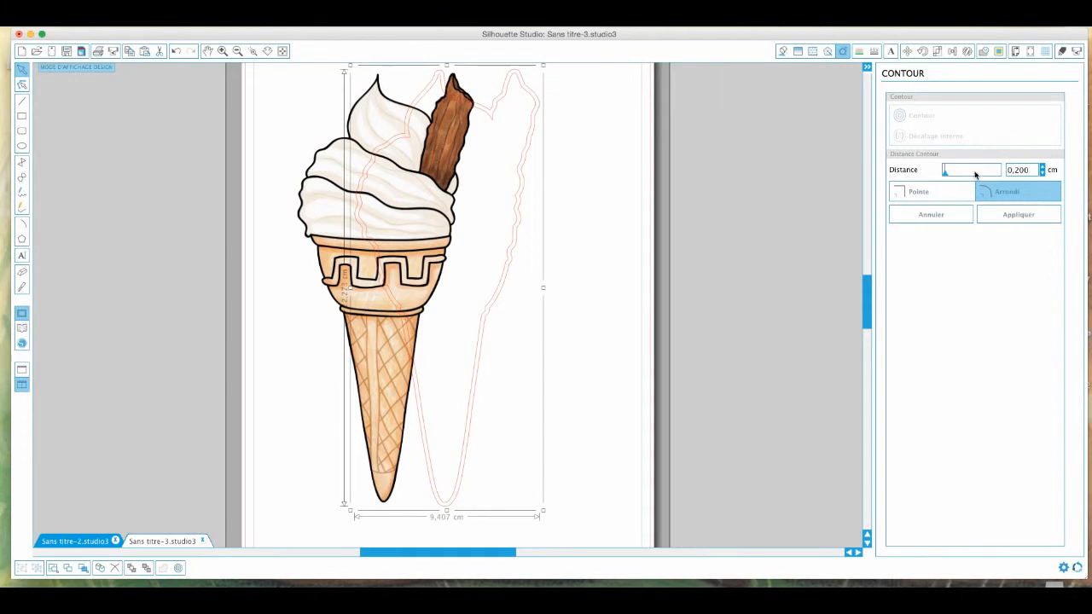
click(945, 172)
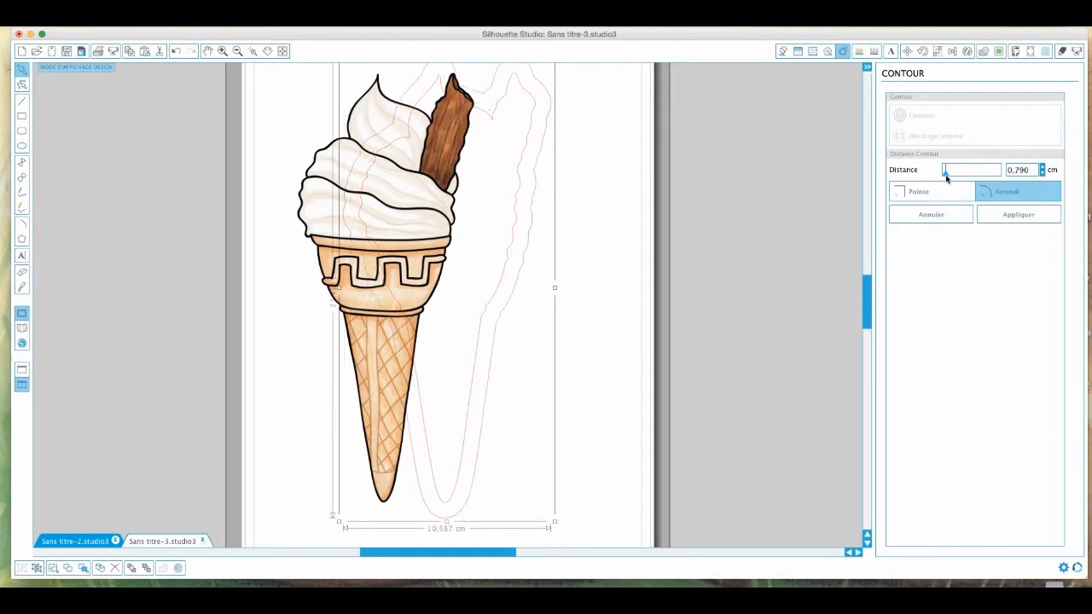
drag(946, 174, 945, 179)
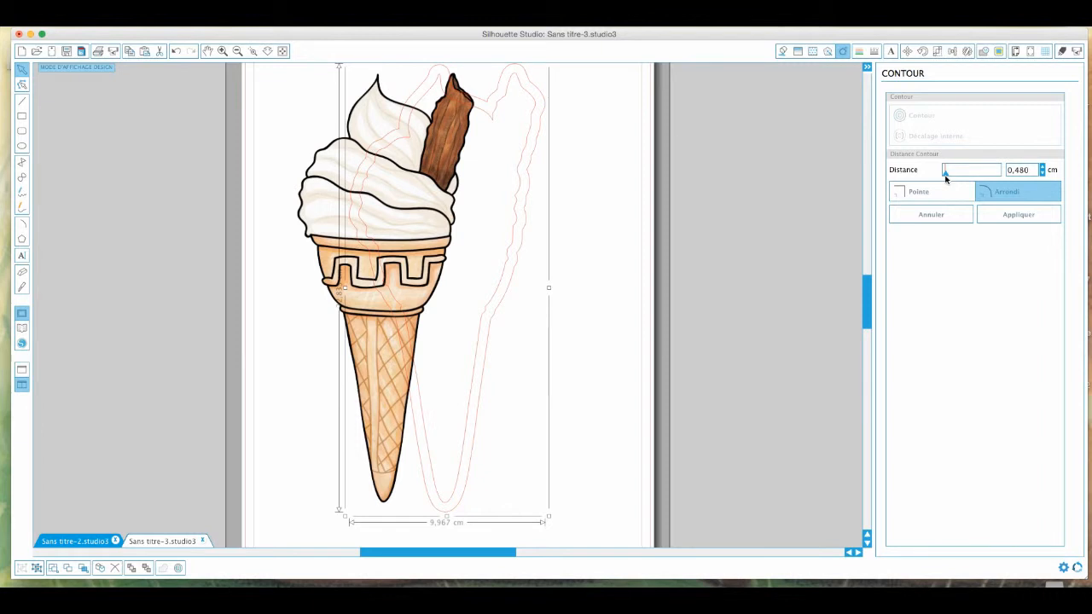
drag(945, 179, 945, 179)
drag(946, 178, 946, 179)
click(1010, 216)
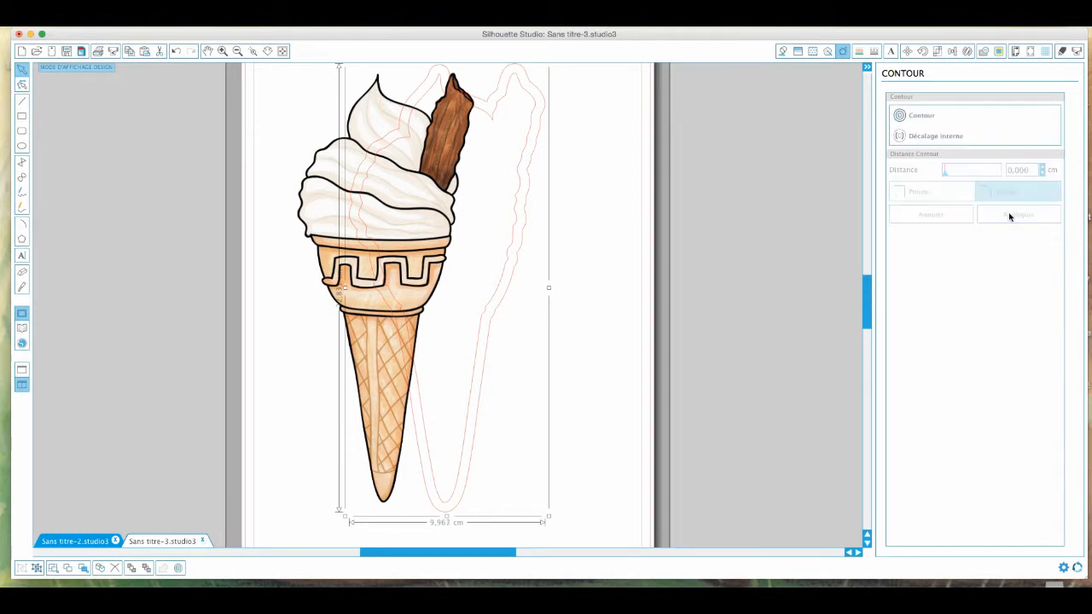
click(624, 217)
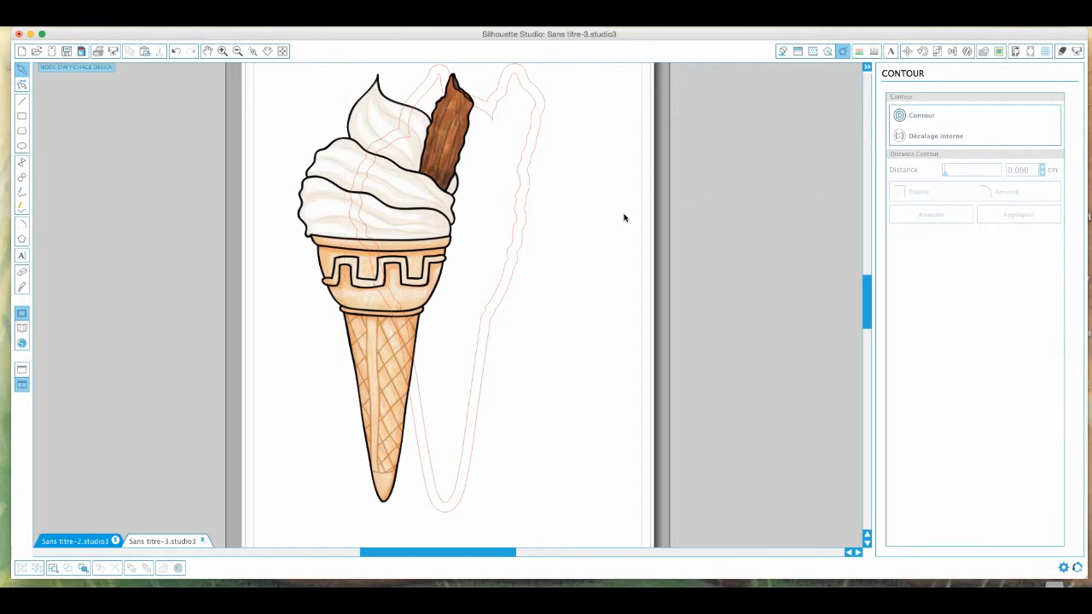
Step: Delete the original inner traced outline, keeping only the offset contour
click(516, 201)
drag(512, 202, 482, 220)
key(Delete)
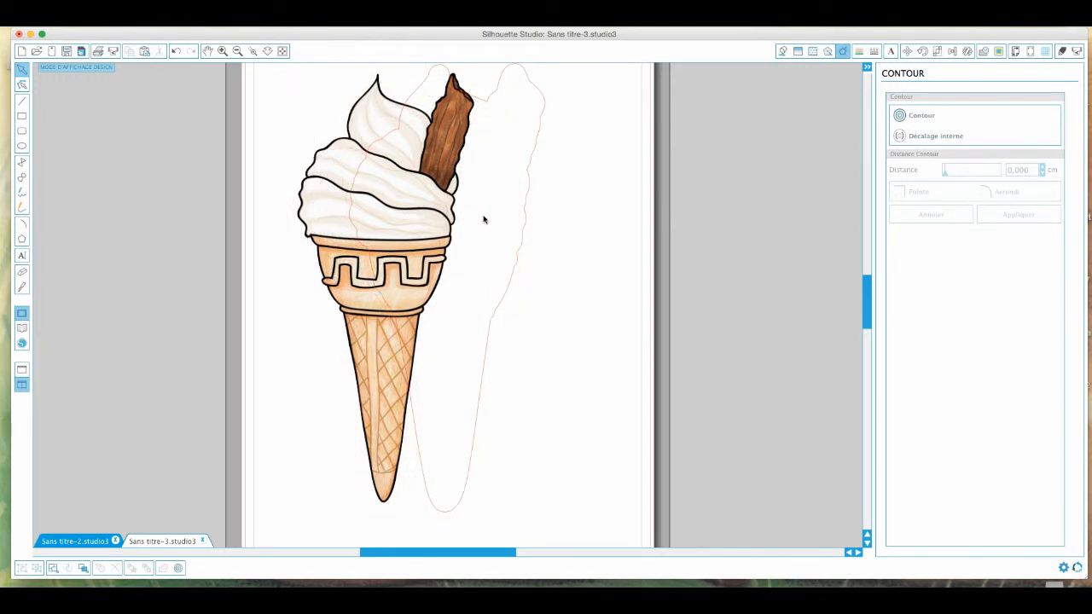
Step: Move the ice cream image back so that it is centred inside the offset contour
drag(416, 213, 476, 209)
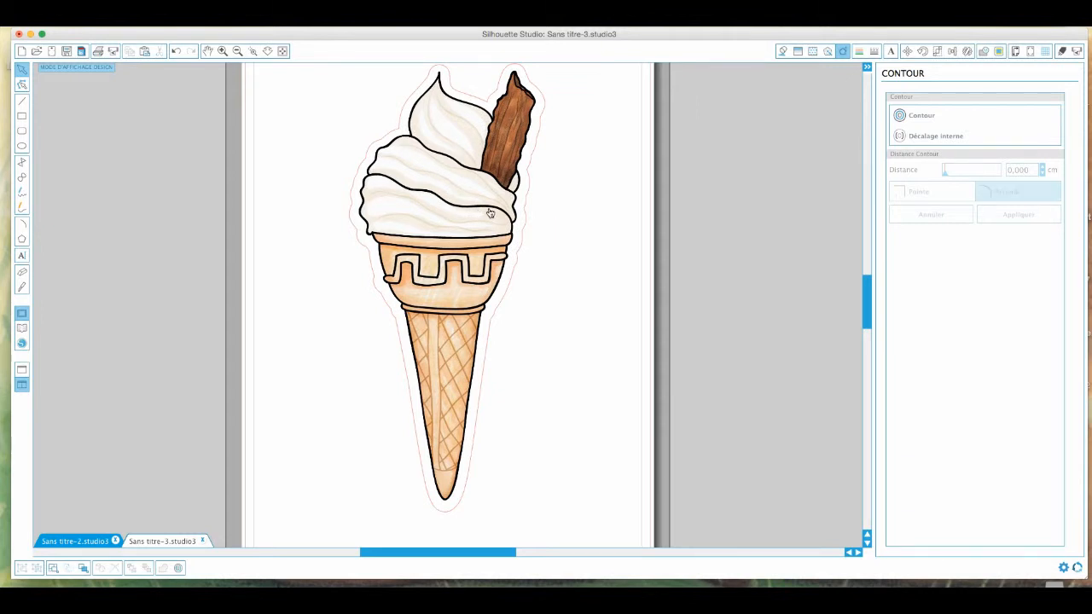
click(490, 214)
click(596, 239)
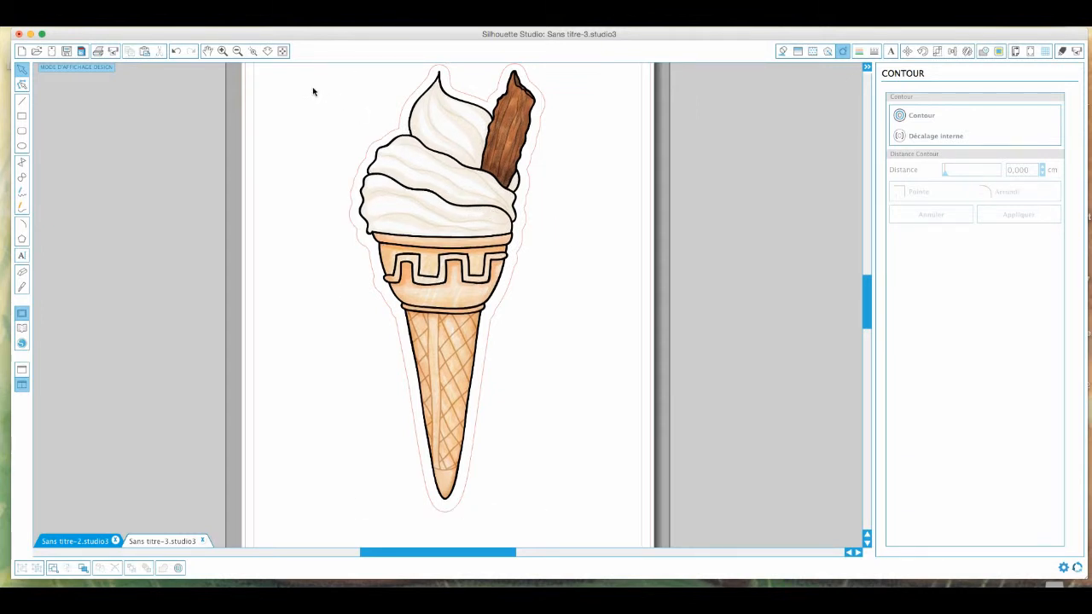
click(238, 52)
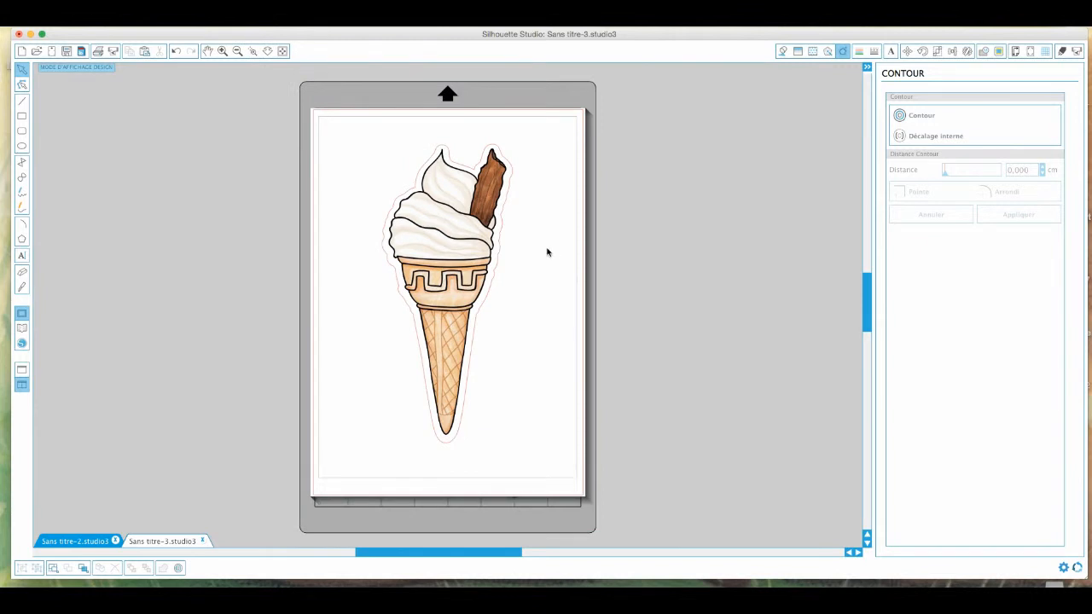
Step: Switch the cut settings to Advanced mode by contour colour, with only the red RGB (255,0,0) line enabled for cutting
click(1065, 53)
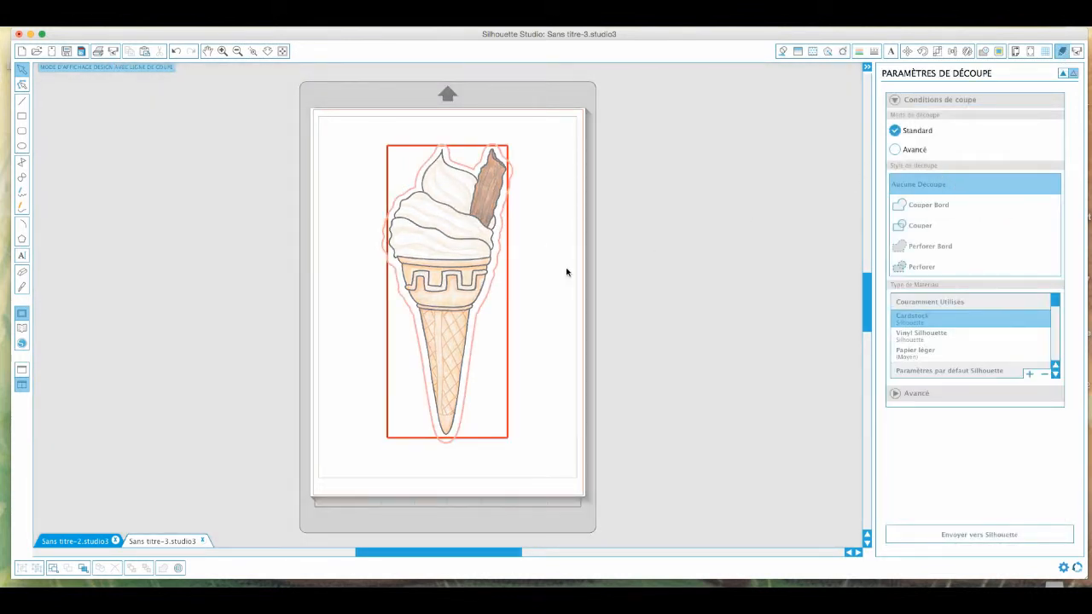
click(508, 304)
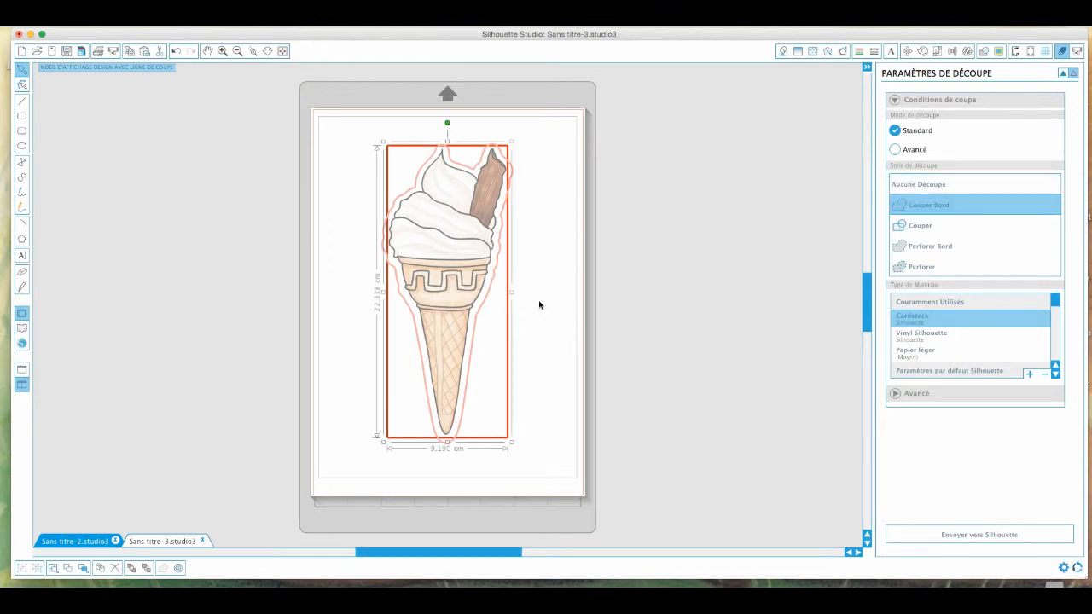
key(Delete)
click(178, 52)
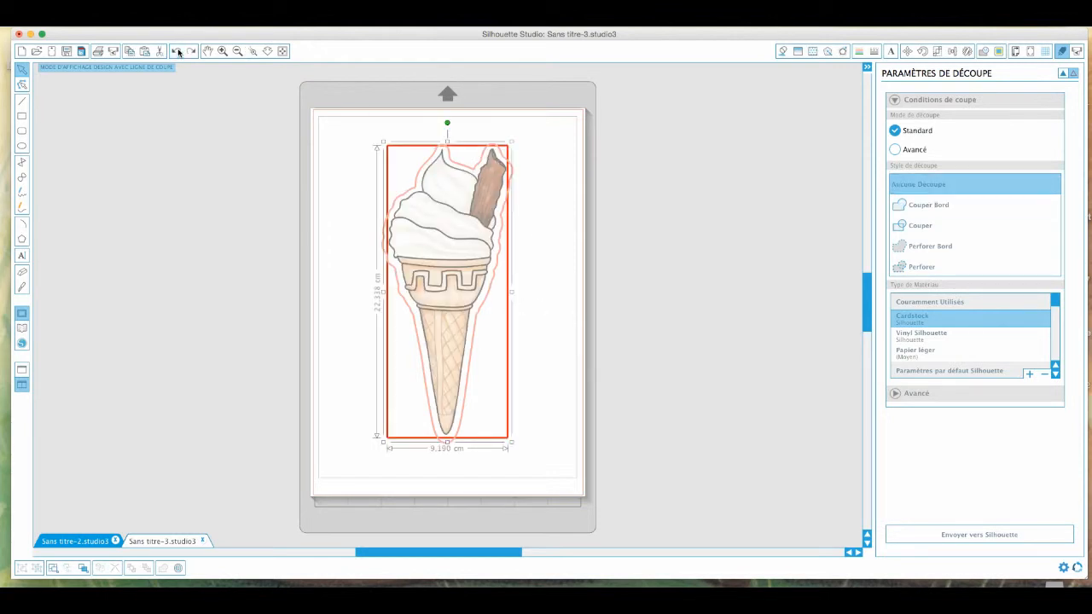
click(895, 150)
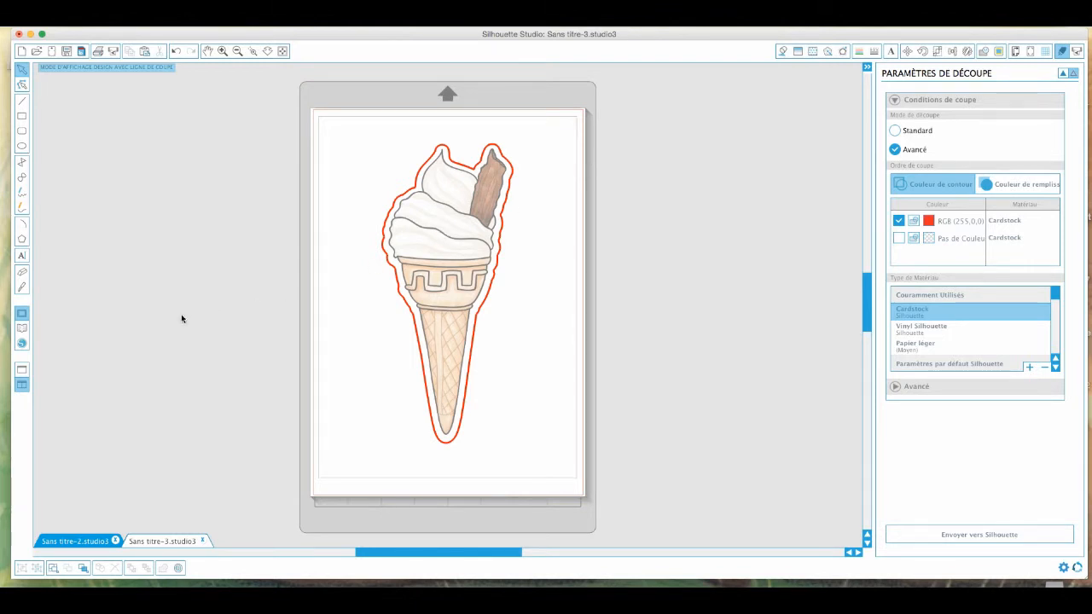
Step: Add the design of smiling tissue boxes, bowls and a bandage from the library and move it away from the ice cream
click(23, 330)
click(23, 330)
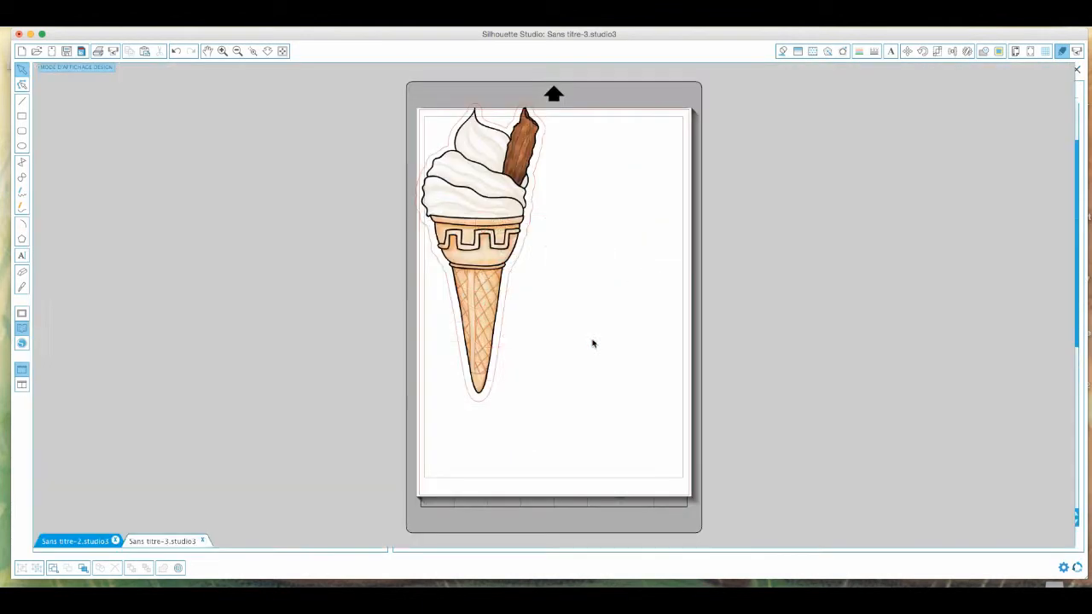
click(586, 333)
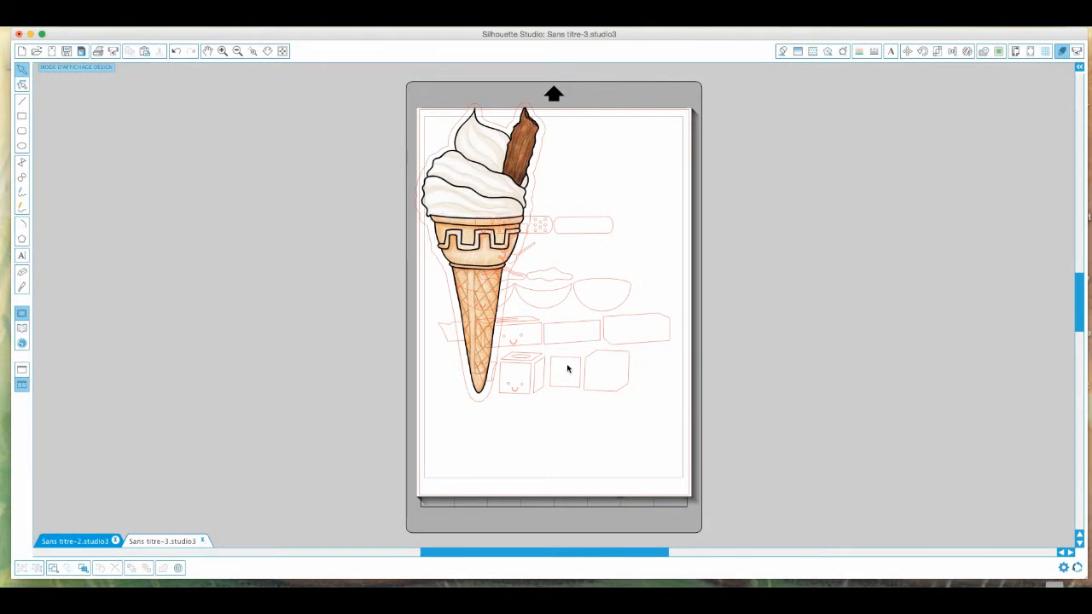
click(569, 365)
drag(568, 365, 655, 422)
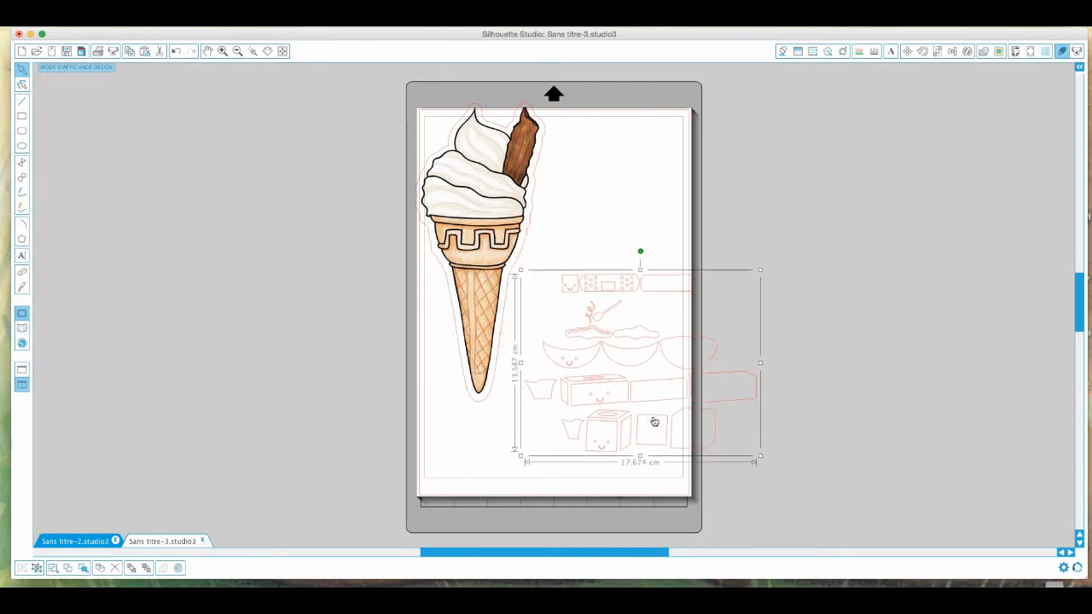
Step: Ungroup the library design and move the smiling square front of the tissue box below the cone, apart from the other pieces
right_click(585, 356)
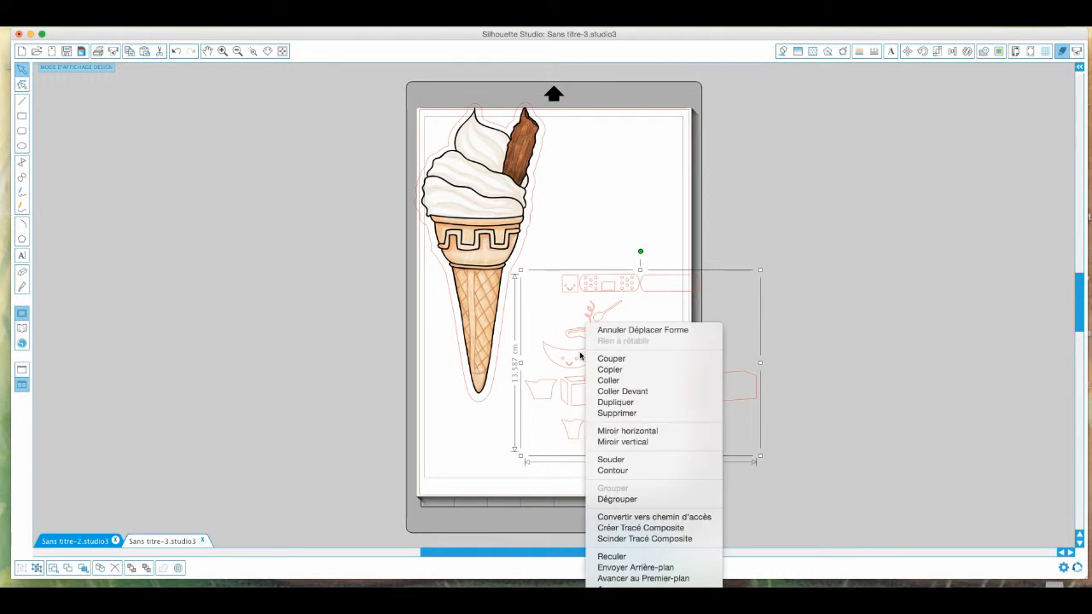
click(647, 499)
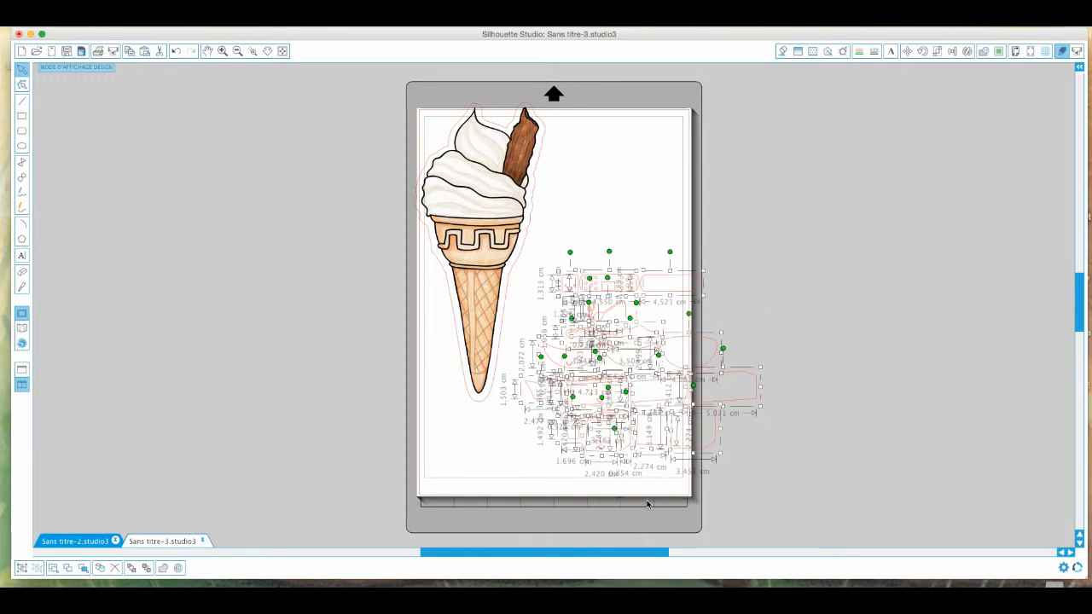
click(501, 460)
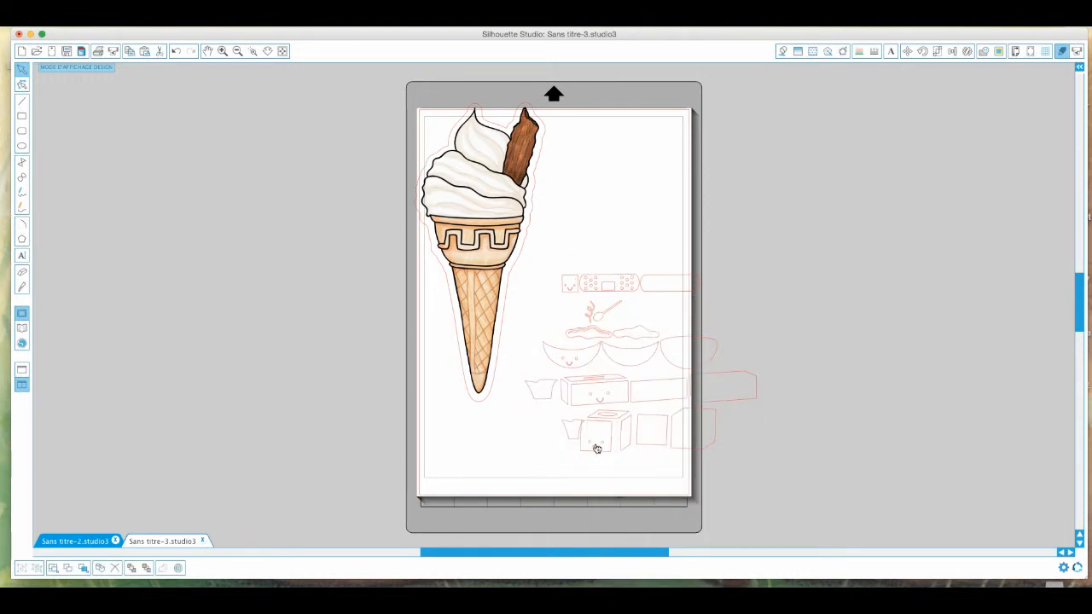
drag(545, 454, 486, 452)
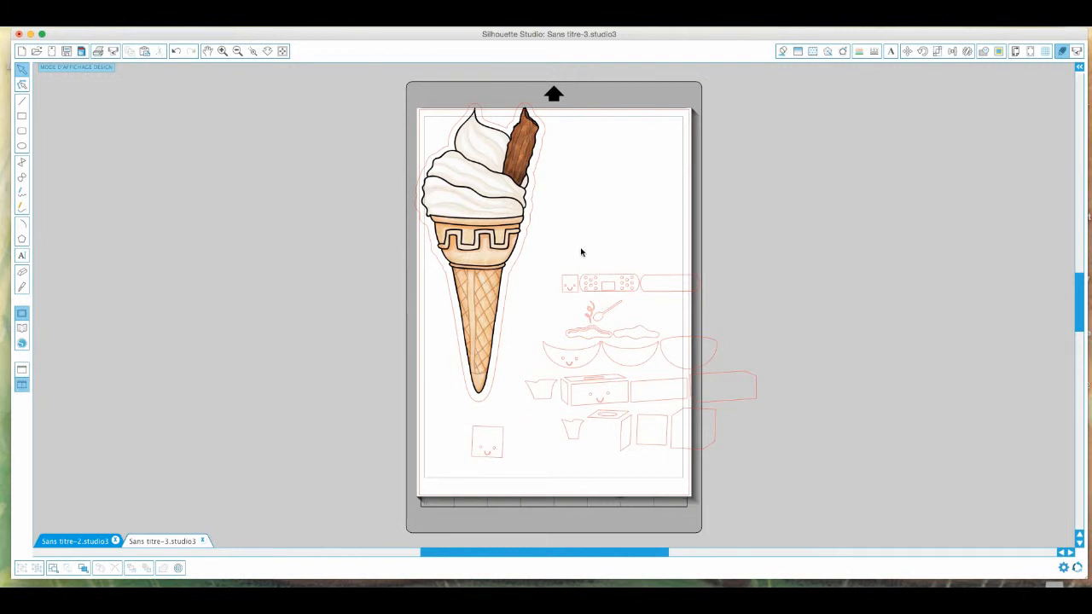
Step: Delete all the other pieces of the library design, keeping only the smiling square
drag(562, 295, 766, 474)
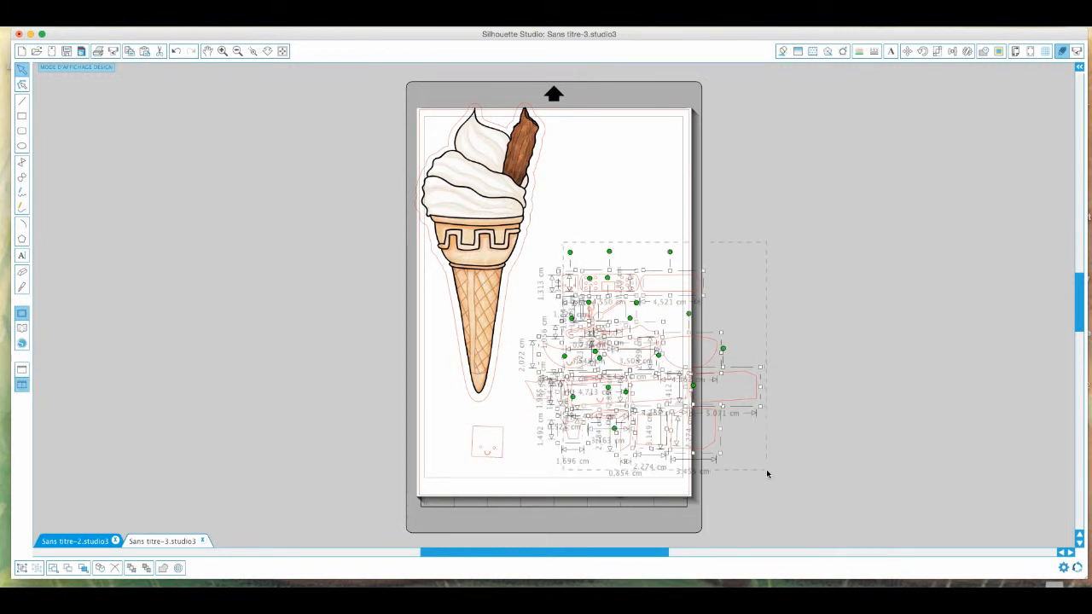
key(Delete)
click(541, 389)
click(580, 397)
click(550, 389)
key(Delete)
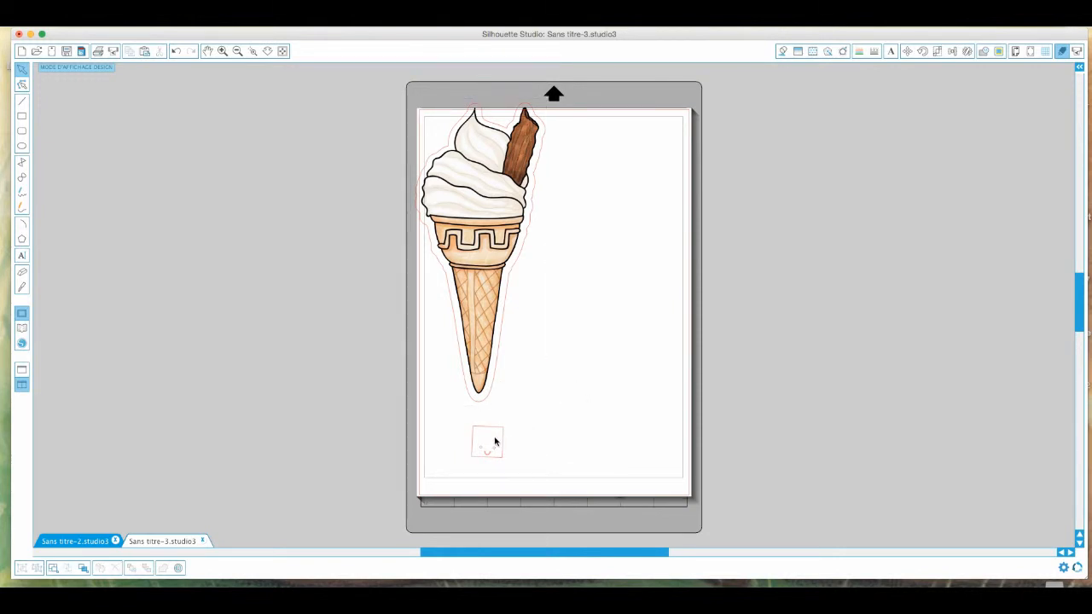
Step: Move the smiling square to the blank area beside the ice cream cone
drag(502, 456, 610, 396)
click(610, 396)
click(220, 53)
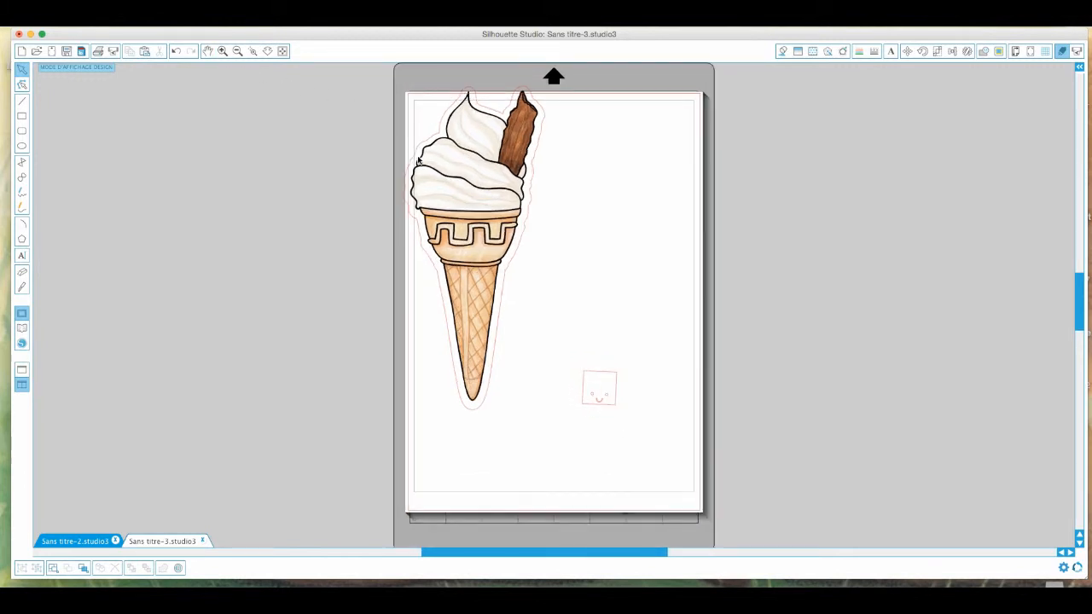
click(627, 403)
drag(622, 371, 648, 299)
click(647, 299)
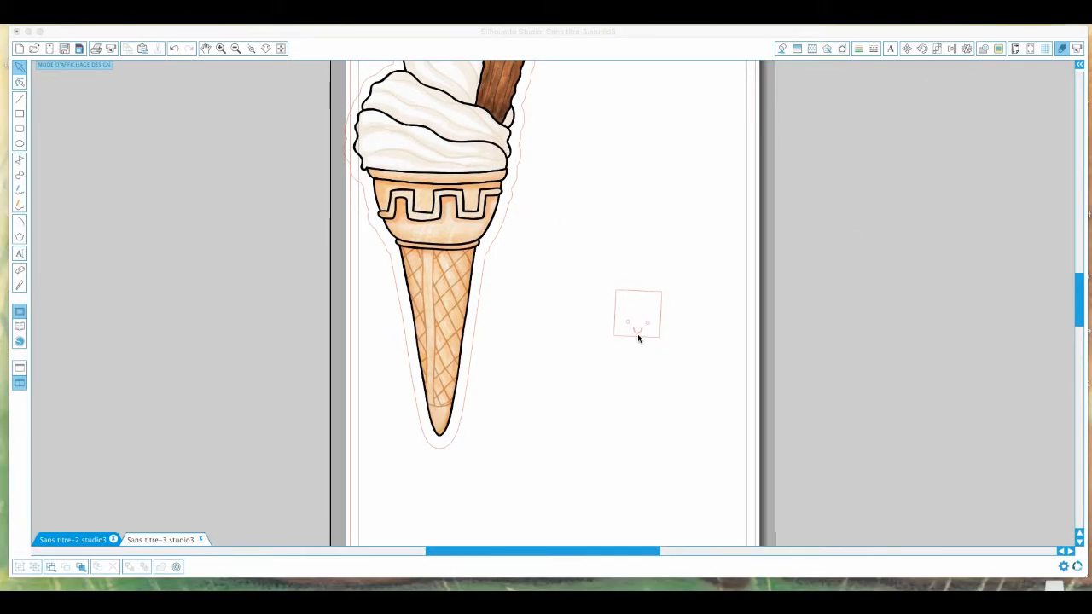
Step: Release the smiling square's compound path and delete the square outline, keeping the eyes and mouth
click(638, 337)
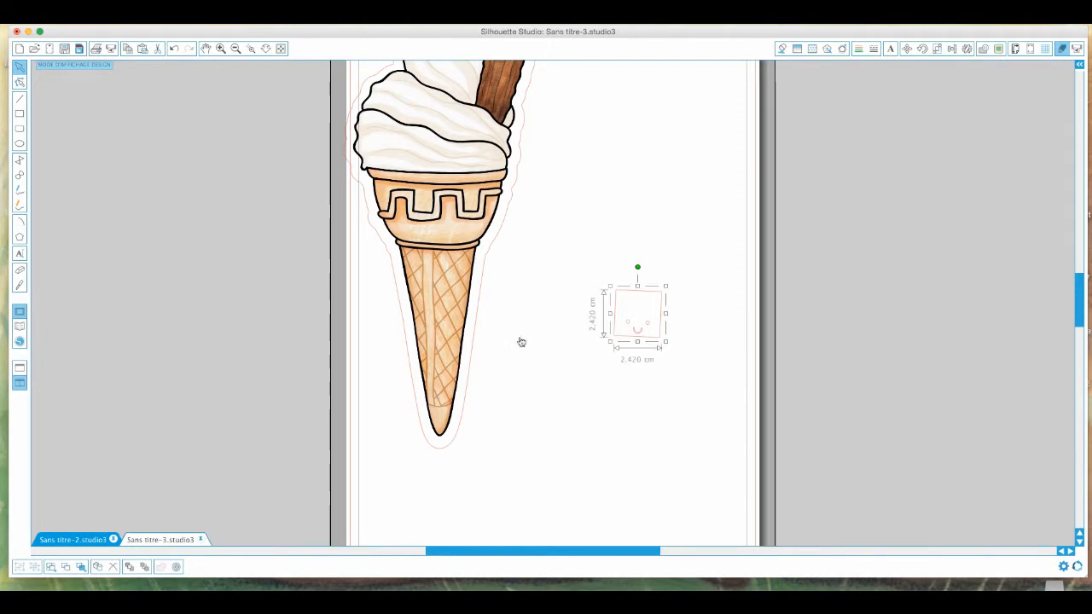
right_click(640, 314)
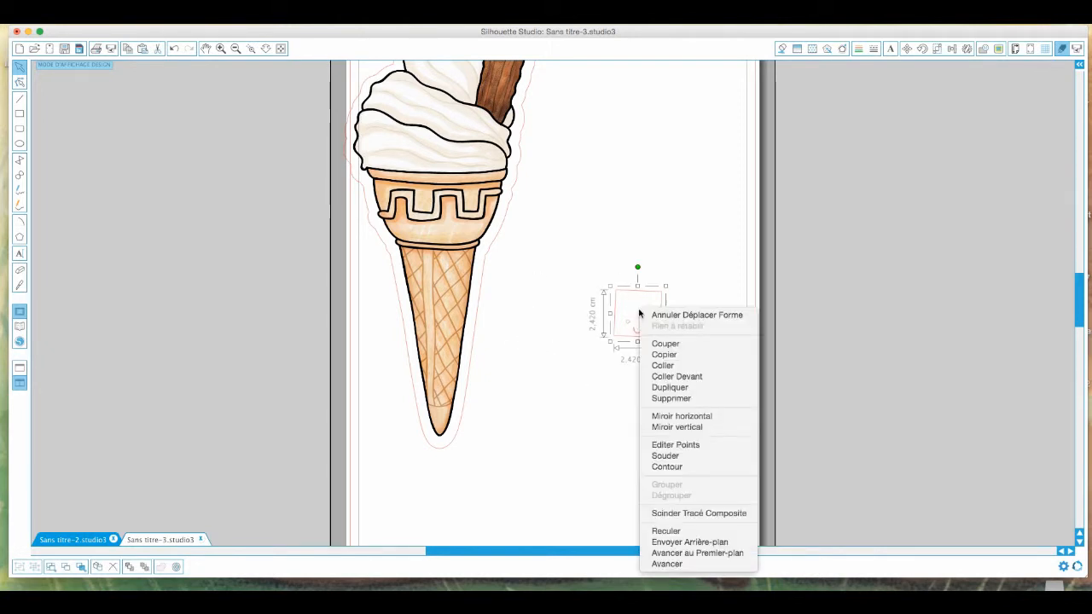
click(682, 513)
click(664, 481)
drag(643, 297, 560, 305)
click(577, 350)
key(Delete)
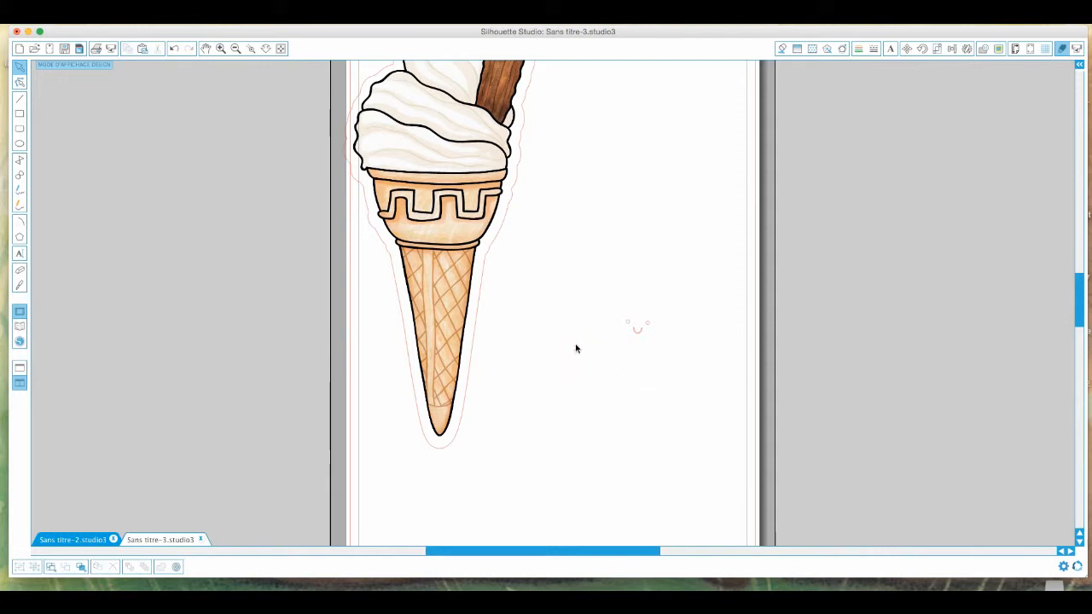
Step: Group the two eyes and the mouth into one face
click(640, 333)
key(ctrl+c)
key(ctrl+v)
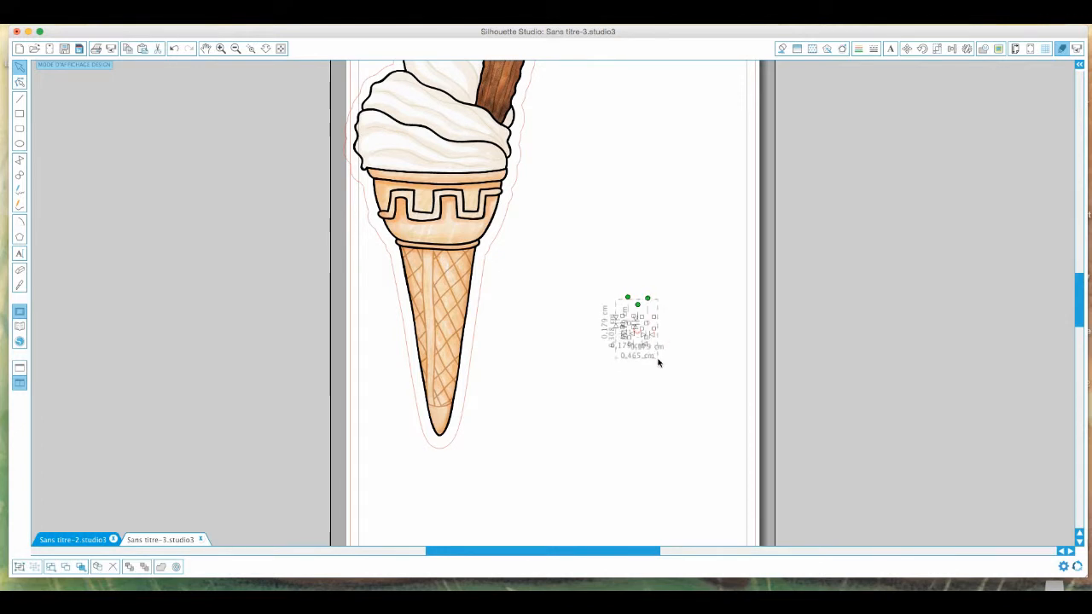
right_click(643, 337)
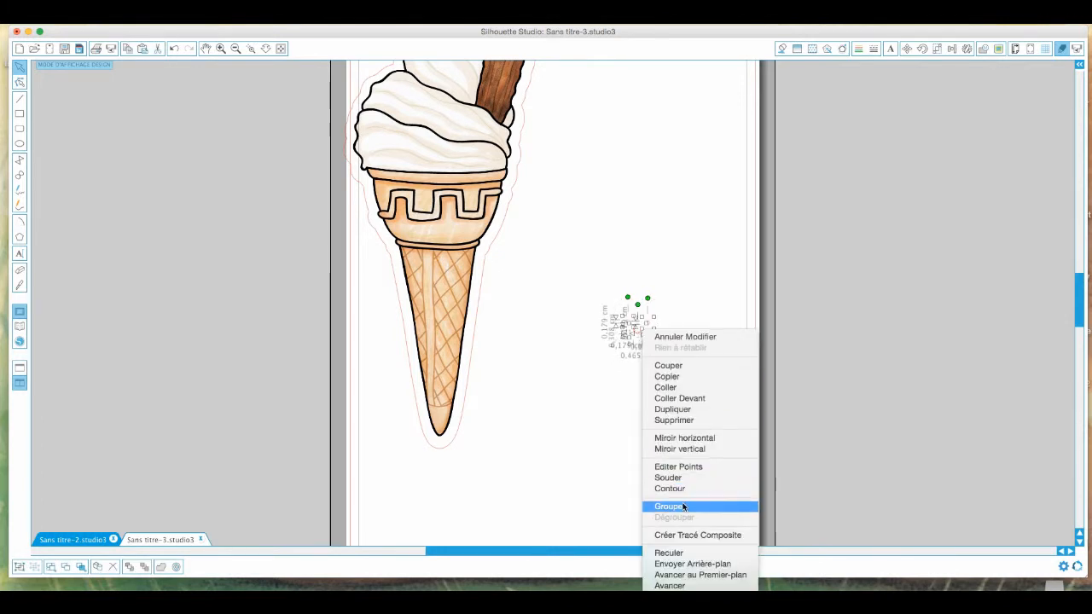
click(685, 504)
click(604, 404)
Step: Enlarge the grouped face to about 4.87 × 2.83 cm and reposition it in the blank area beside the cone
click(646, 331)
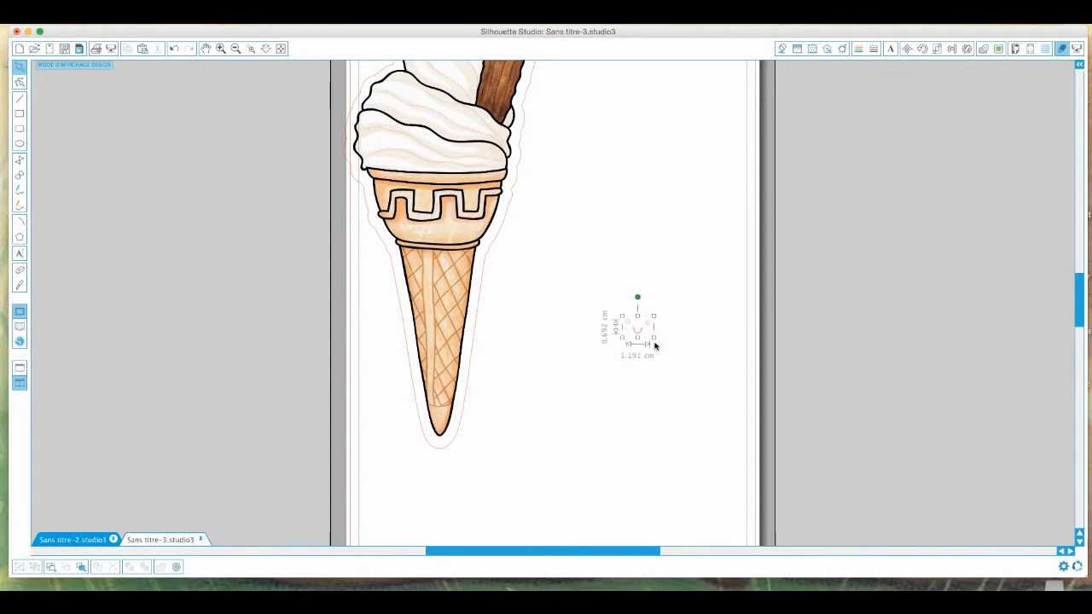
drag(654, 341, 711, 434)
click(692, 435)
drag(670, 376, 628, 380)
click(707, 377)
click(675, 348)
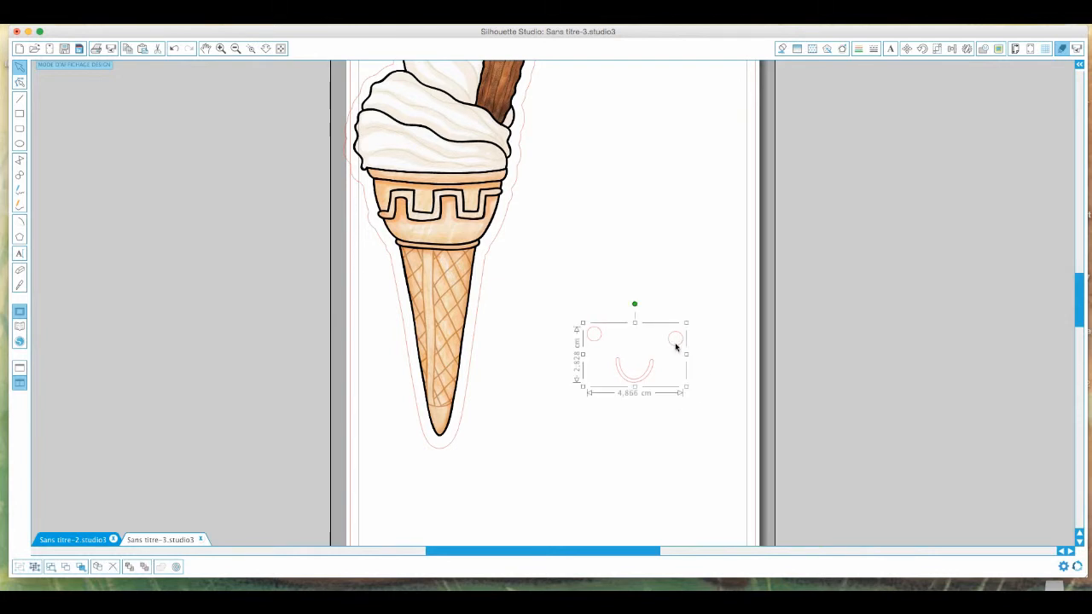
Step: Ungroup the enlarged face and select the mouth on its own
right_click(655, 369)
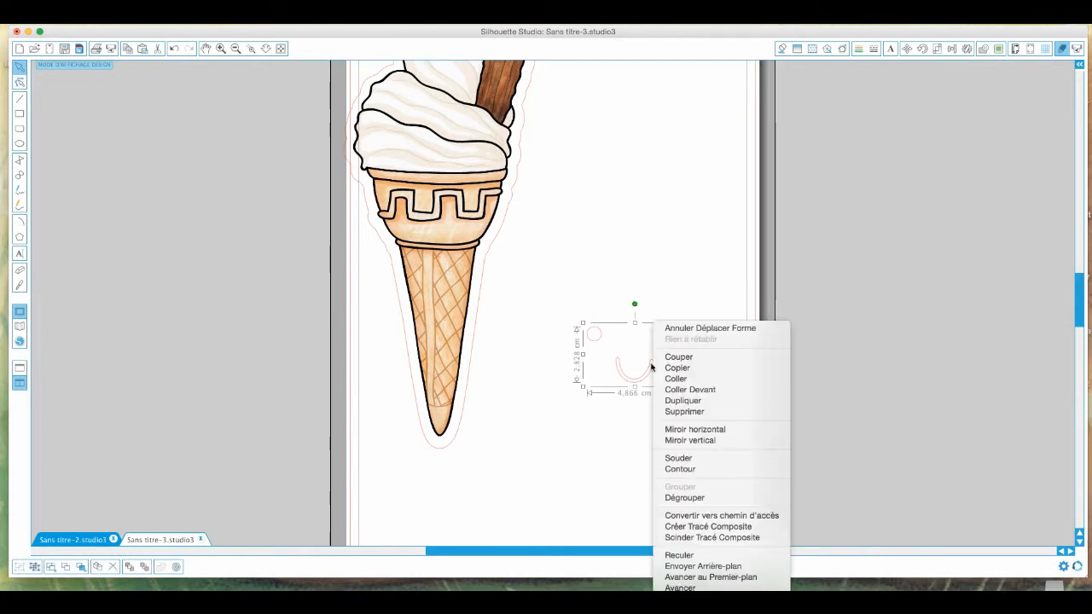
click(686, 498)
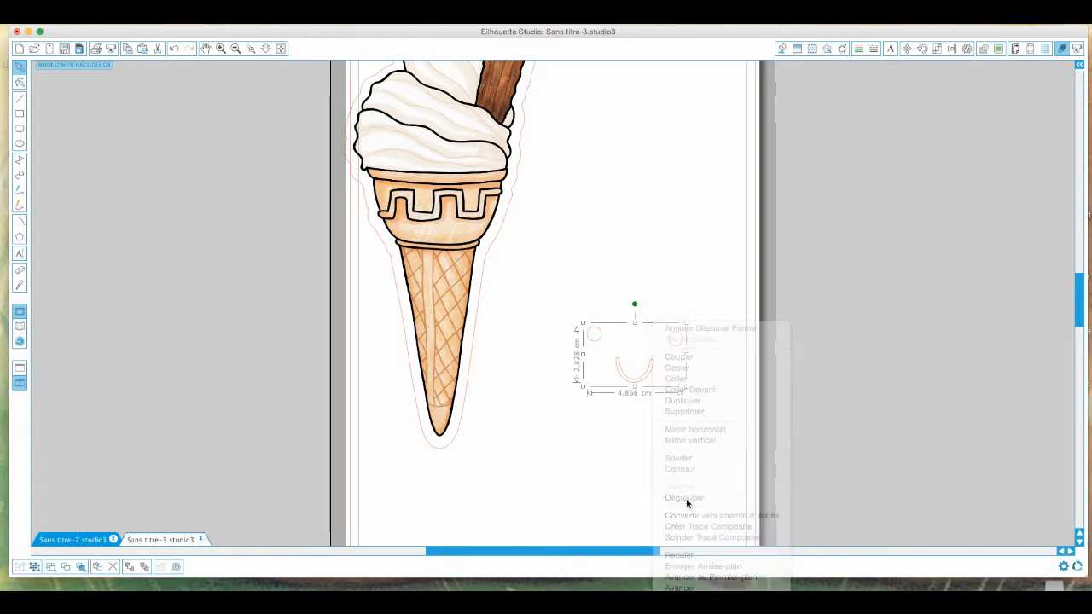
click(654, 469)
click(621, 377)
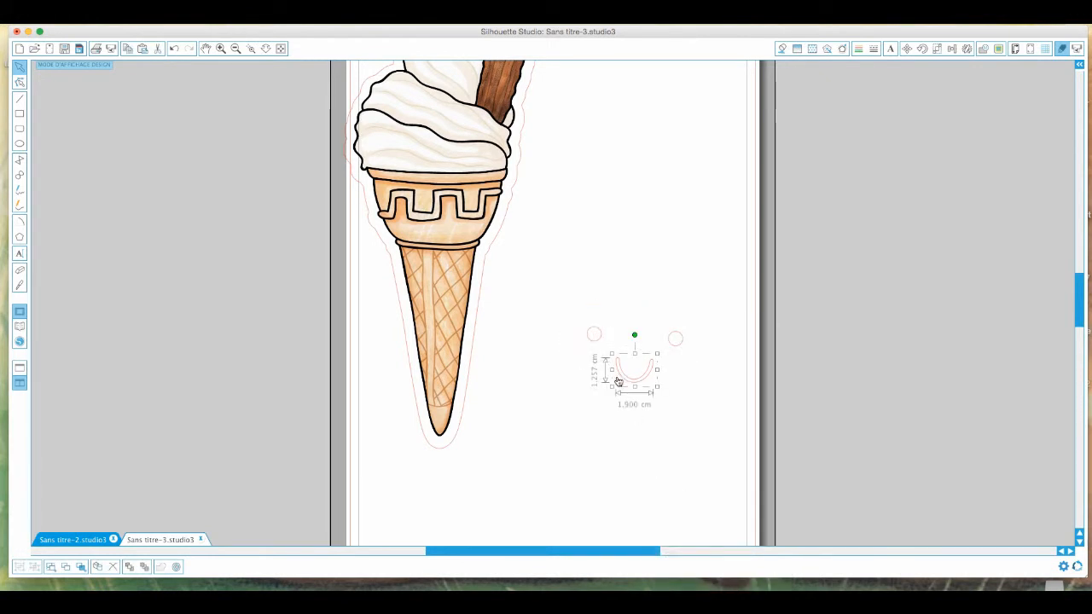
Step: Colour the smiling mouth solid red
click(859, 49)
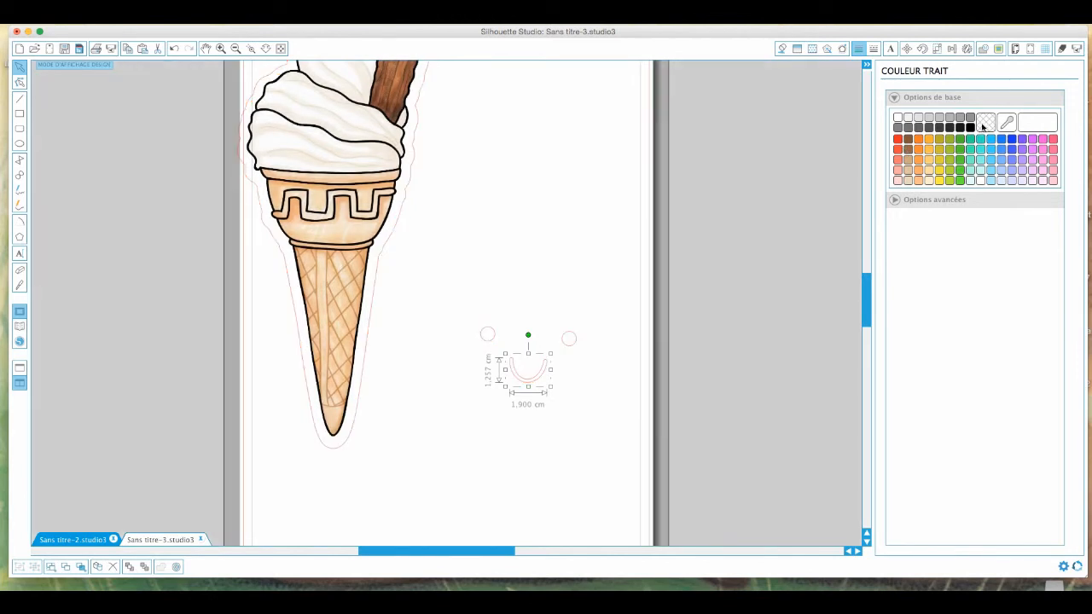
click(984, 124)
click(783, 50)
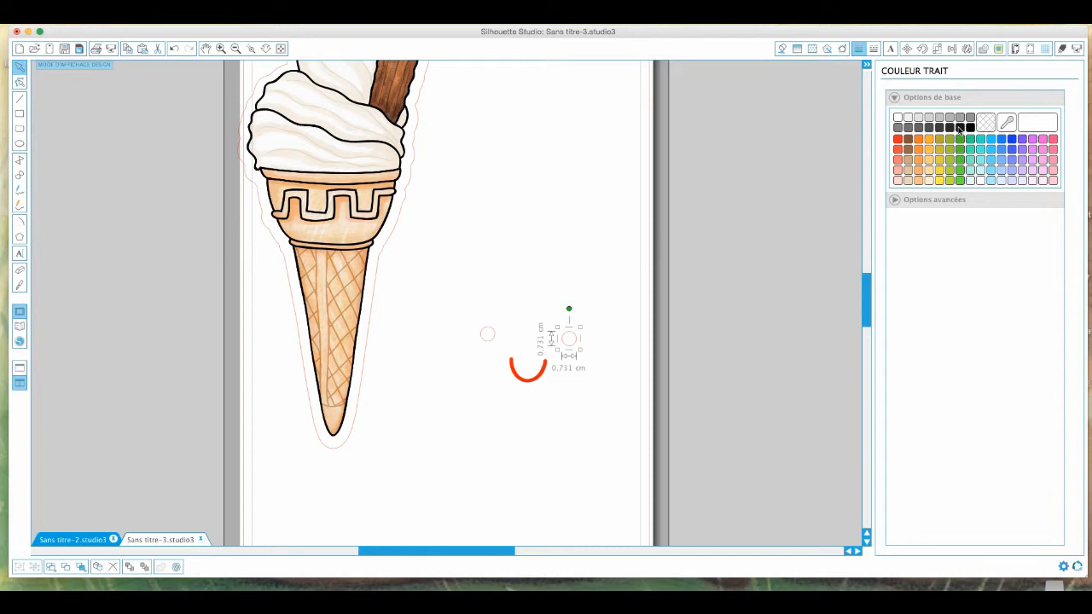
Step: Give both round eyes a black fill and a black outline
click(493, 337)
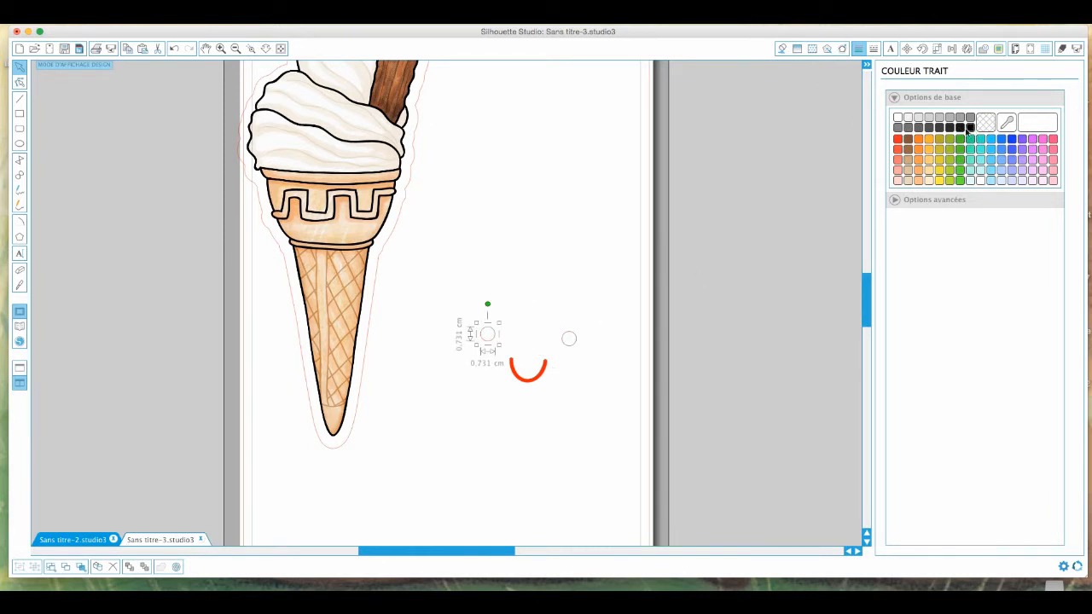
click(783, 50)
click(971, 128)
click(569, 339)
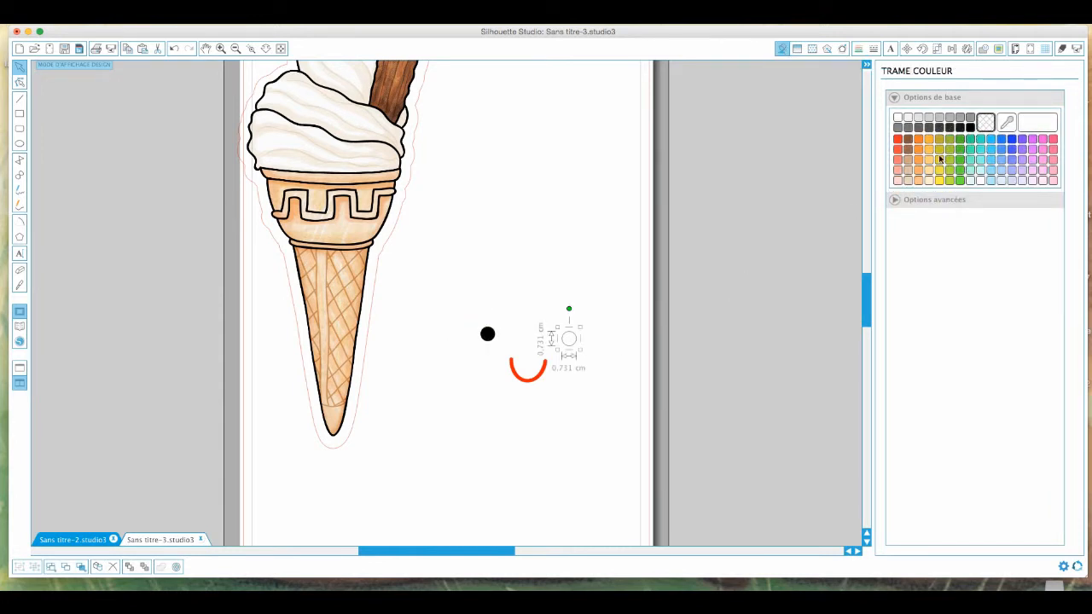
click(971, 128)
click(858, 49)
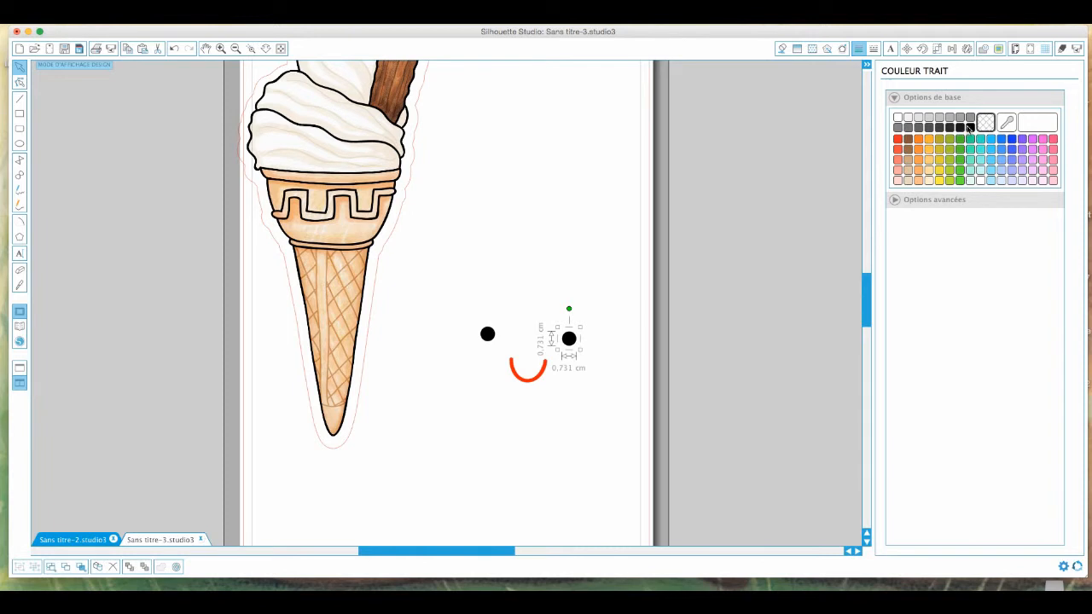
click(558, 253)
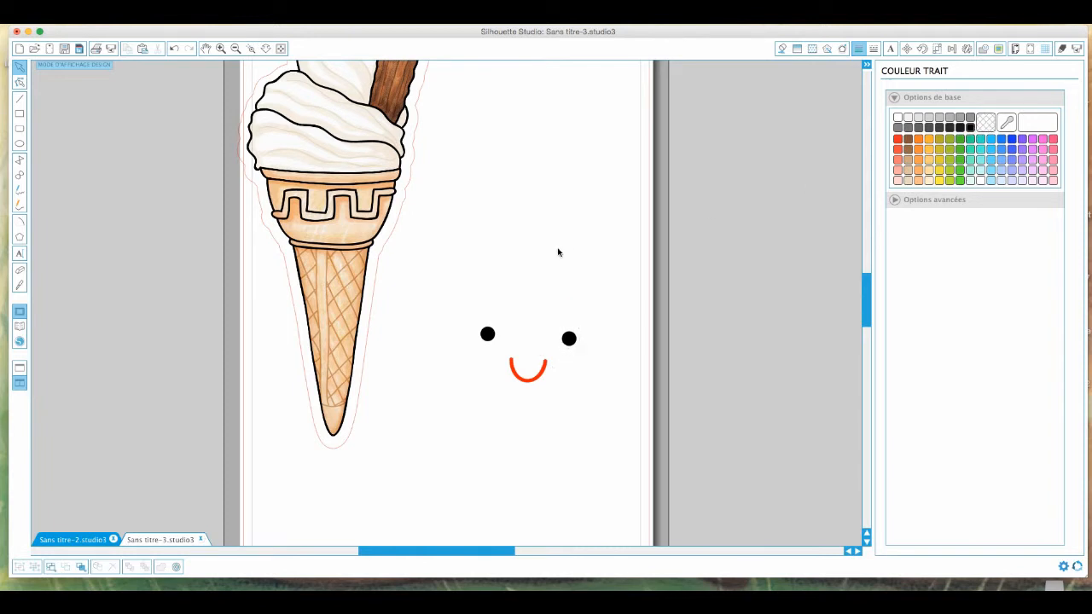
Step: Group the black eyes and the red mouth back into a single face
drag(467, 306, 600, 432)
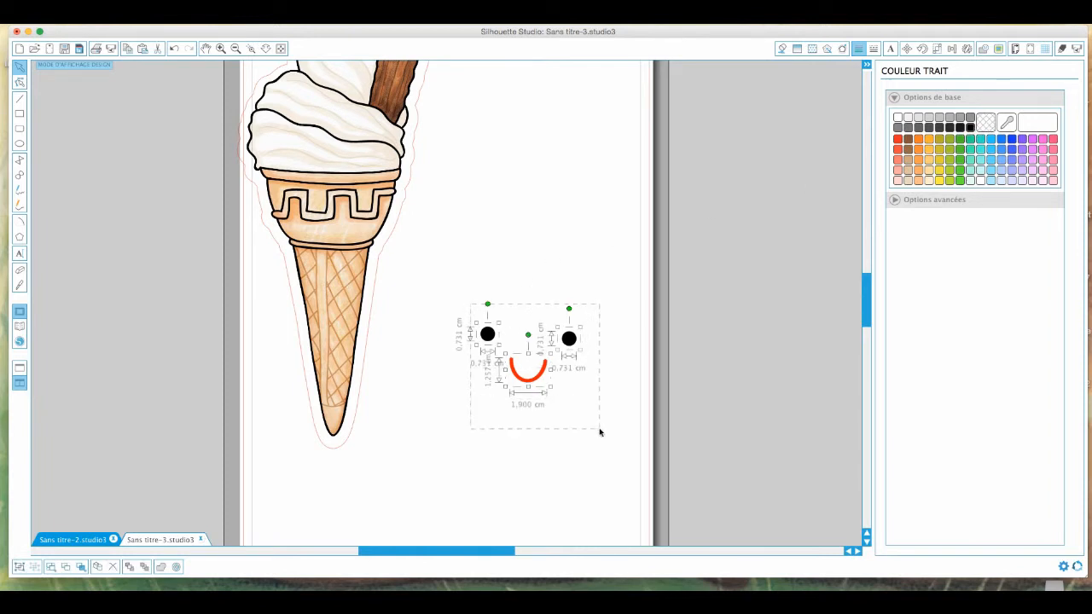
right_click(530, 379)
click(526, 475)
click(526, 475)
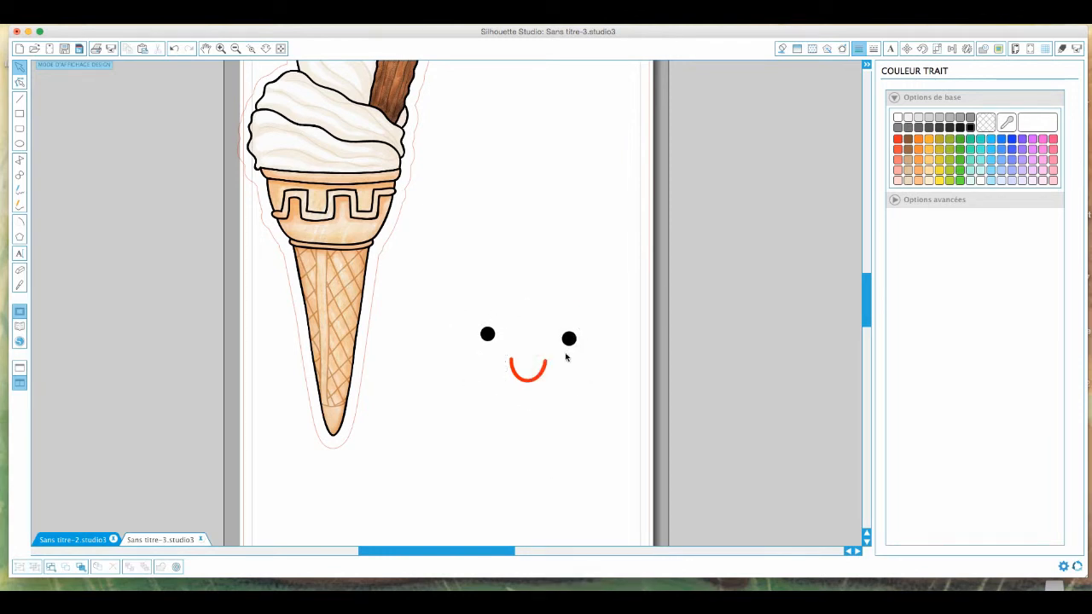
Step: Move the coloured face group slightly closer to the ice cream cone
drag(543, 373, 506, 372)
click(438, 190)
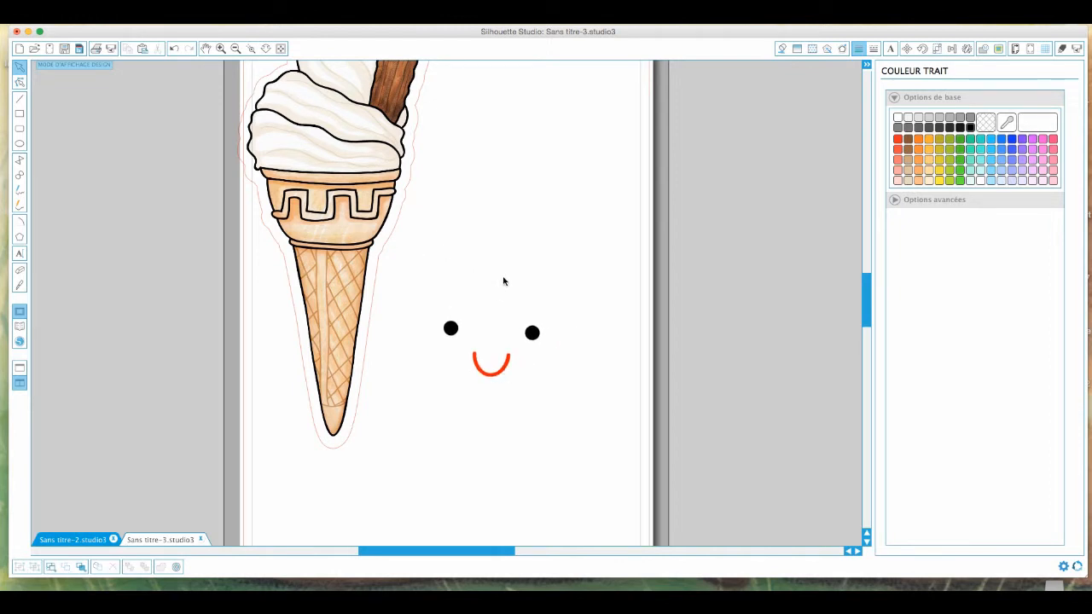
scroll(506, 282, up, 3)
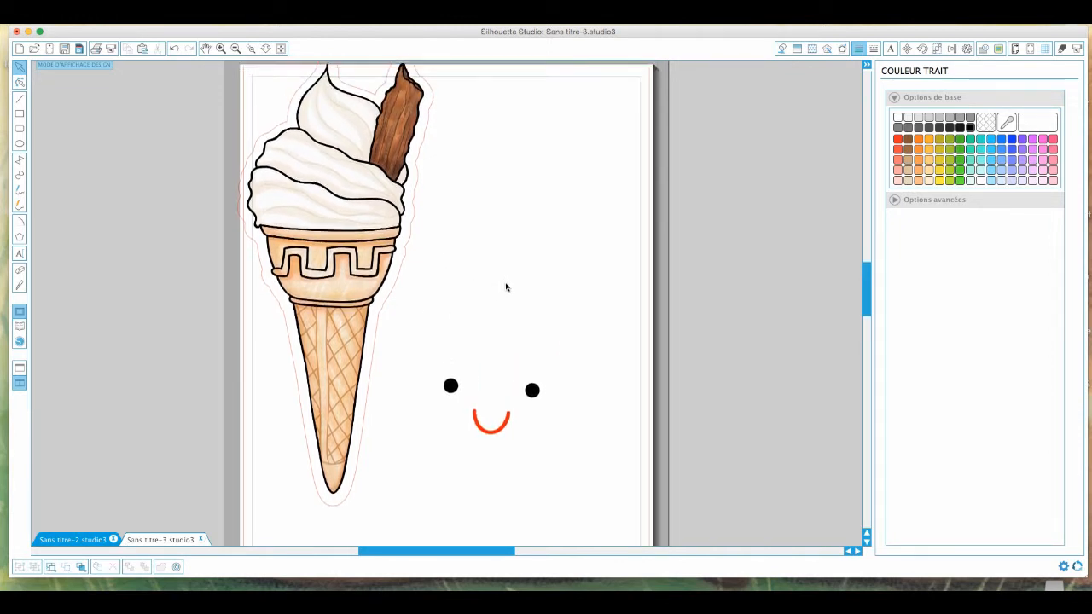
Step: Move the ice cream towards the middle of the page and place the face on its scoops, reduced to about 1.65 cm high
drag(360, 240, 423, 293)
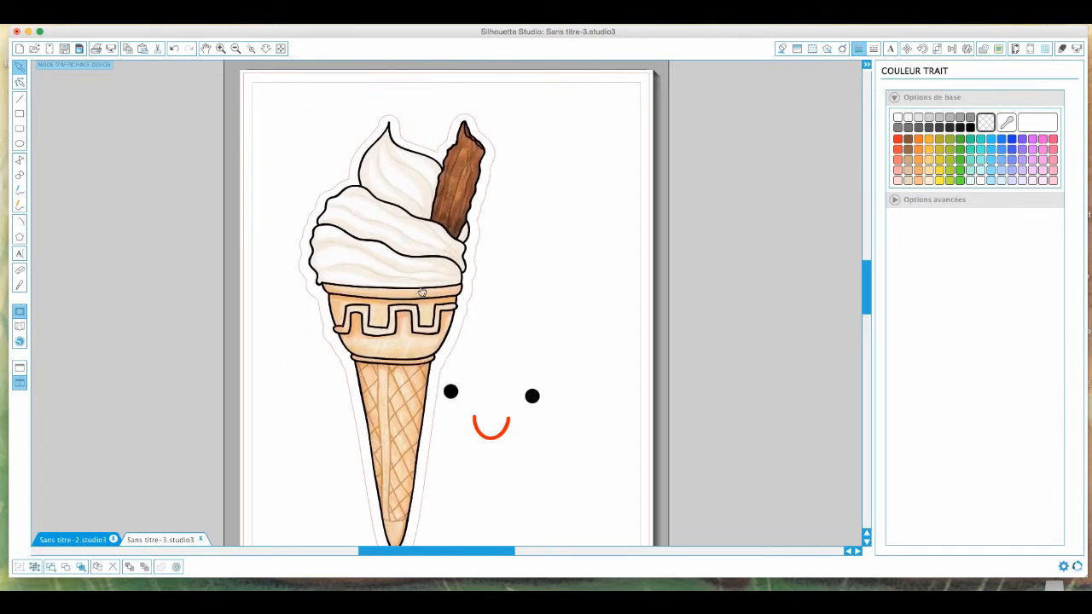
drag(539, 398, 424, 233)
click(548, 301)
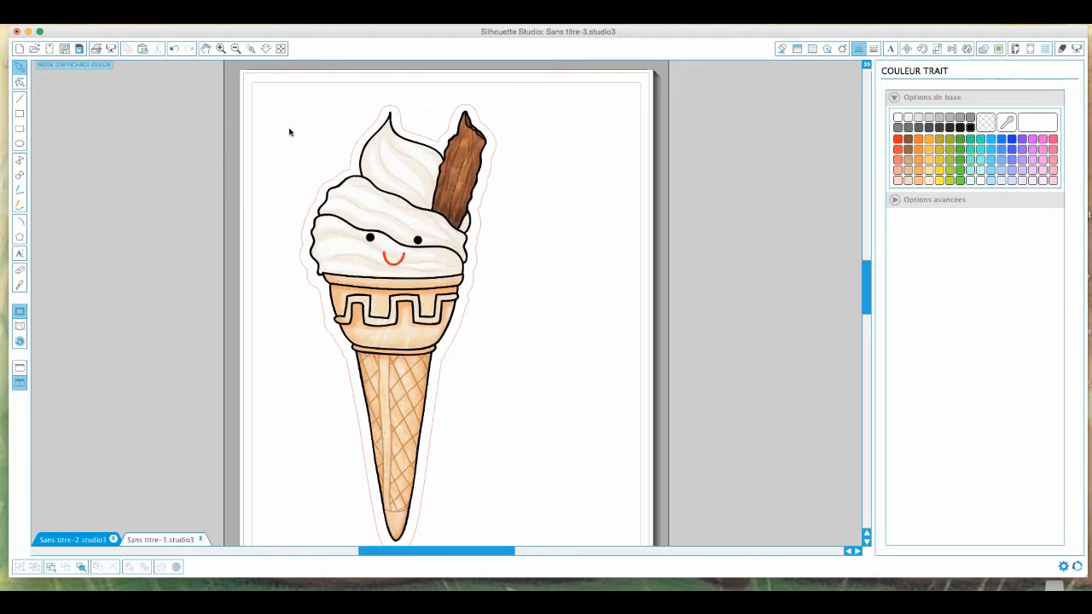
Step: Group the face with the ice cream and its offset contour, and shift the group slightly on the page
drag(273, 97, 542, 510)
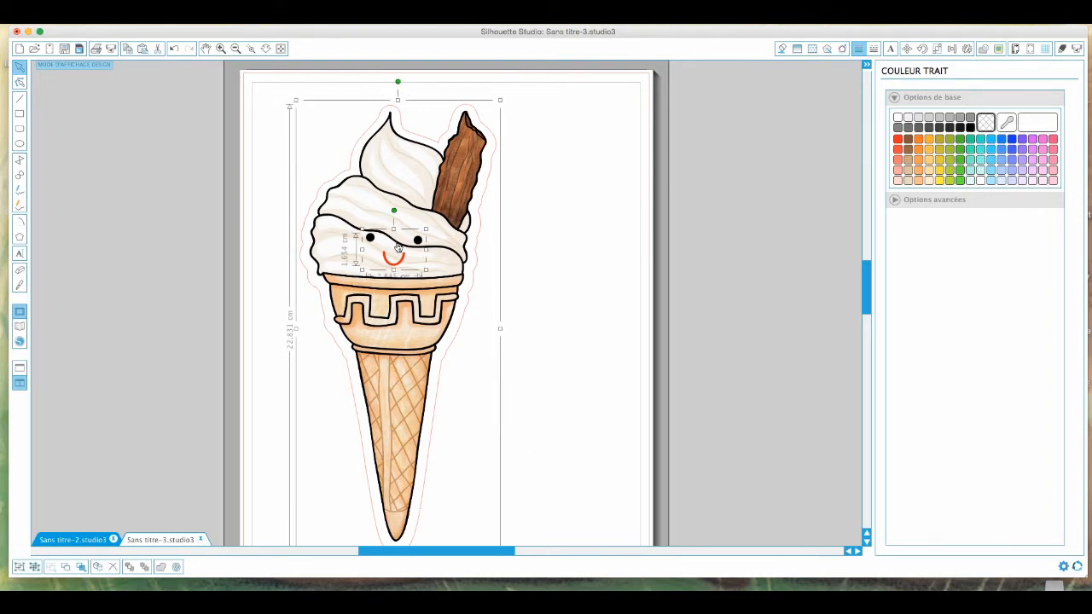
right_click(457, 253)
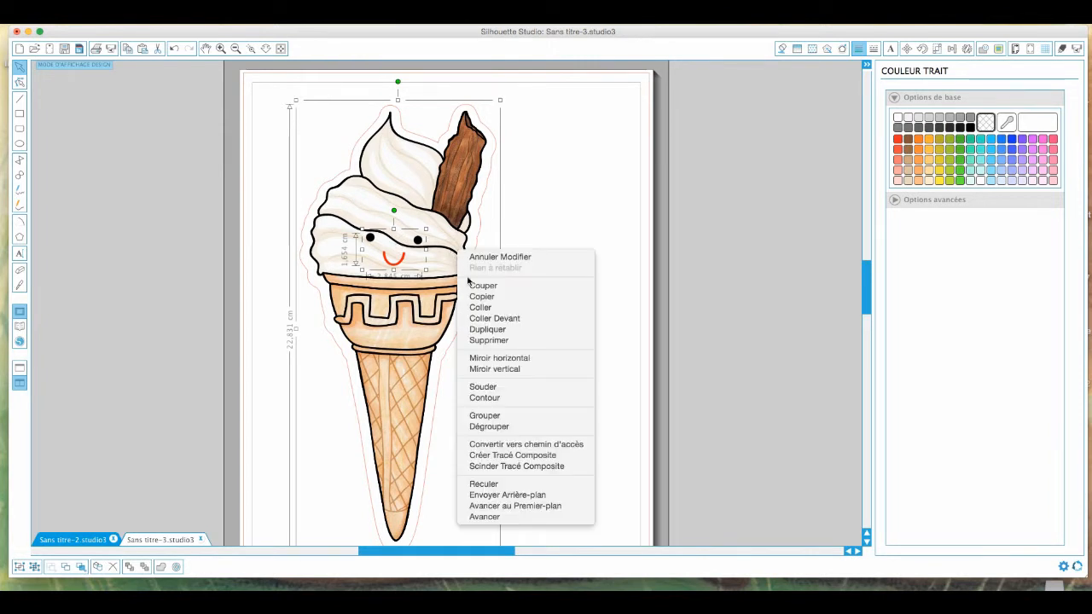
click(488, 416)
click(605, 406)
mouse_move(404, 324)
mouse_down()
mouse_move(399, 292)
mouse_move(446, 340)
mouse_move(410, 327)
mouse_up()
Step: Add registration marks to the page in the Type 1 (CAMEO, Portrait) style
click(236, 49)
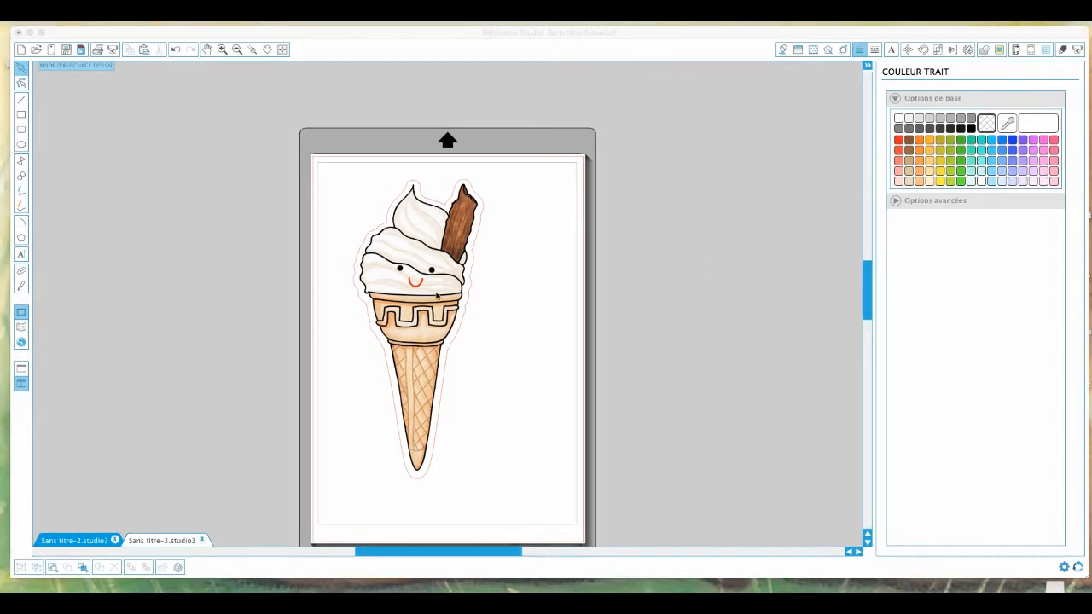
click(436, 295)
click(436, 295)
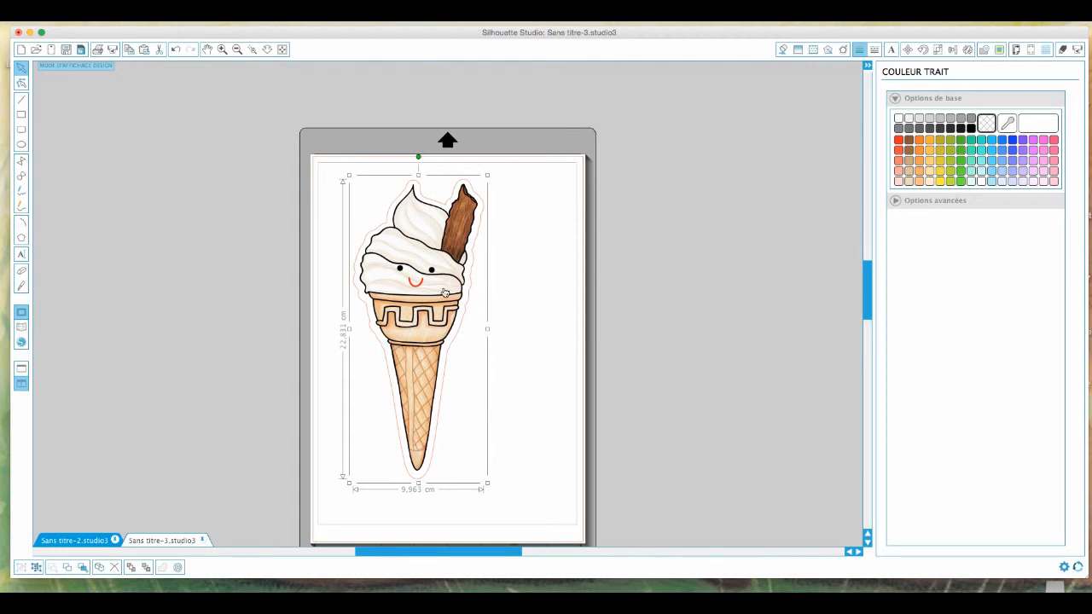
click(1031, 50)
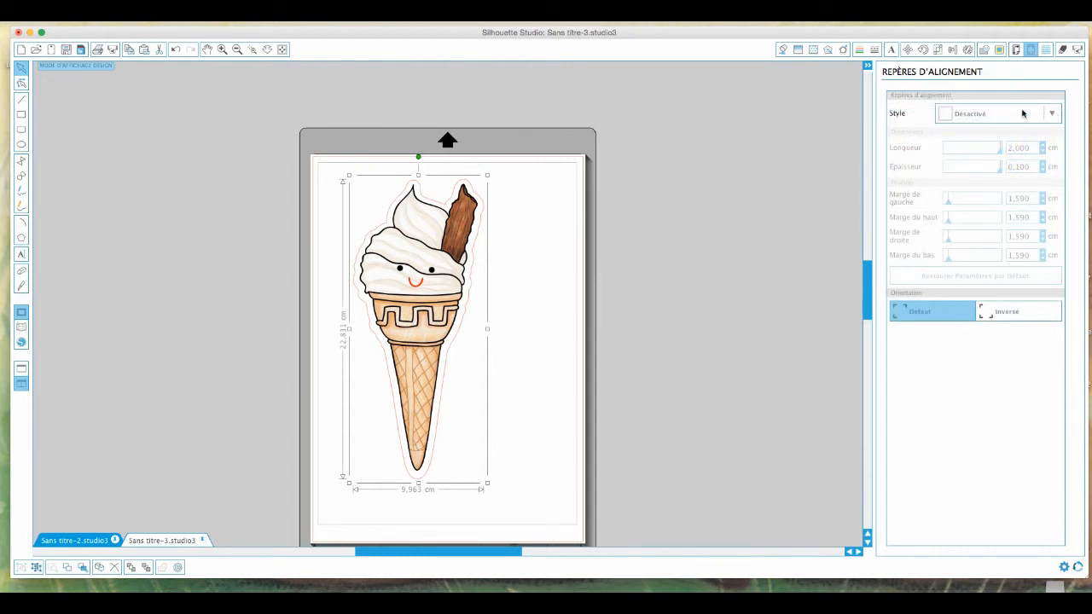
click(1053, 118)
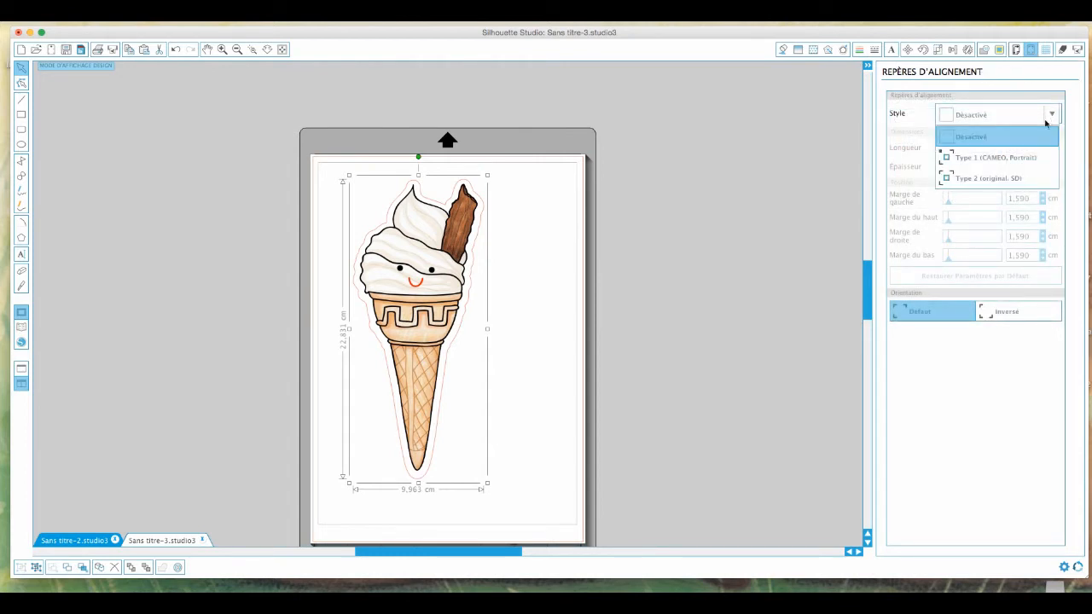
click(1028, 155)
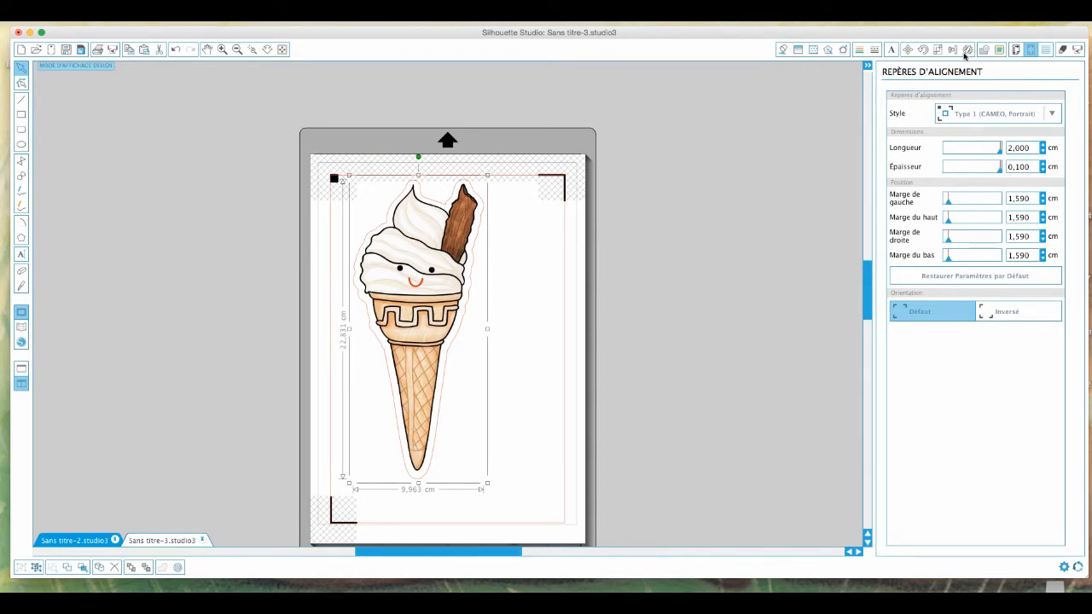
Step: Rotate the ice cream group 90° clockwise, shrink it to about 17 cm wide and position it in the upper page between the registration marks
click(923, 52)
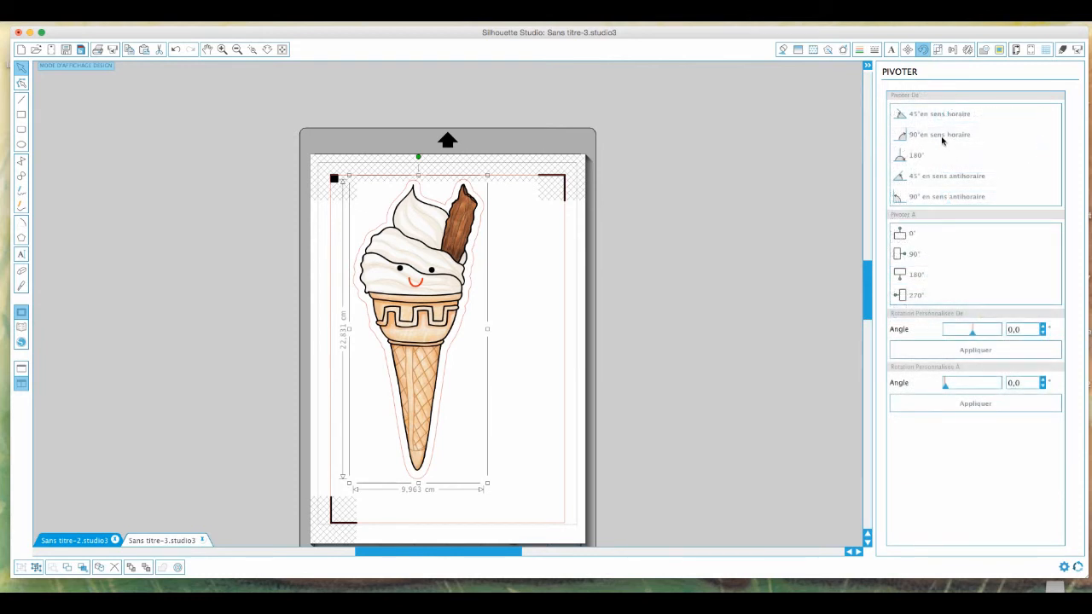
click(943, 139)
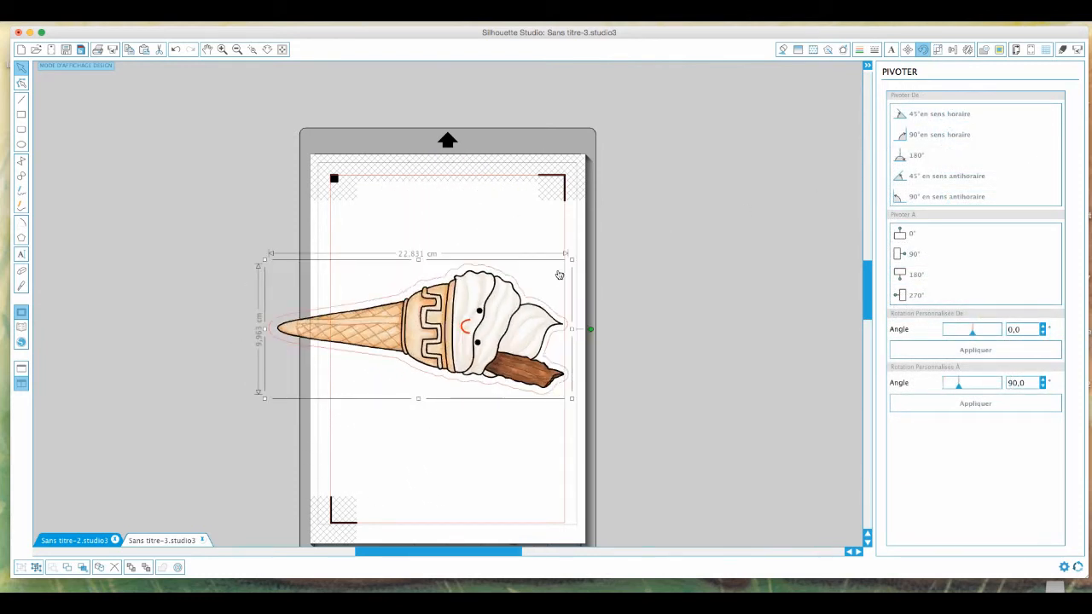
drag(571, 259, 499, 293)
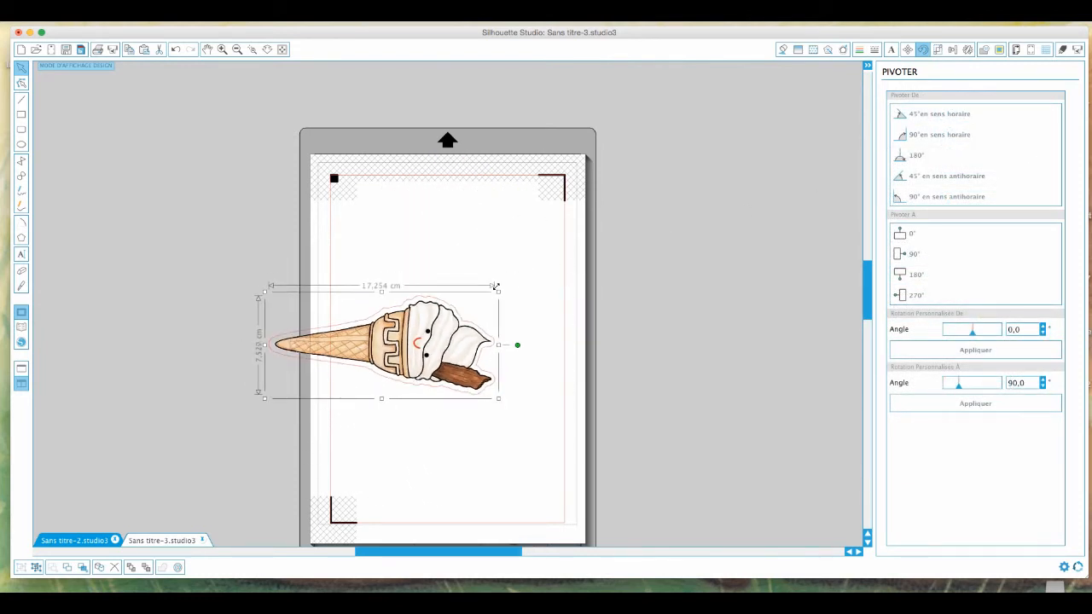
drag(466, 335, 506, 248)
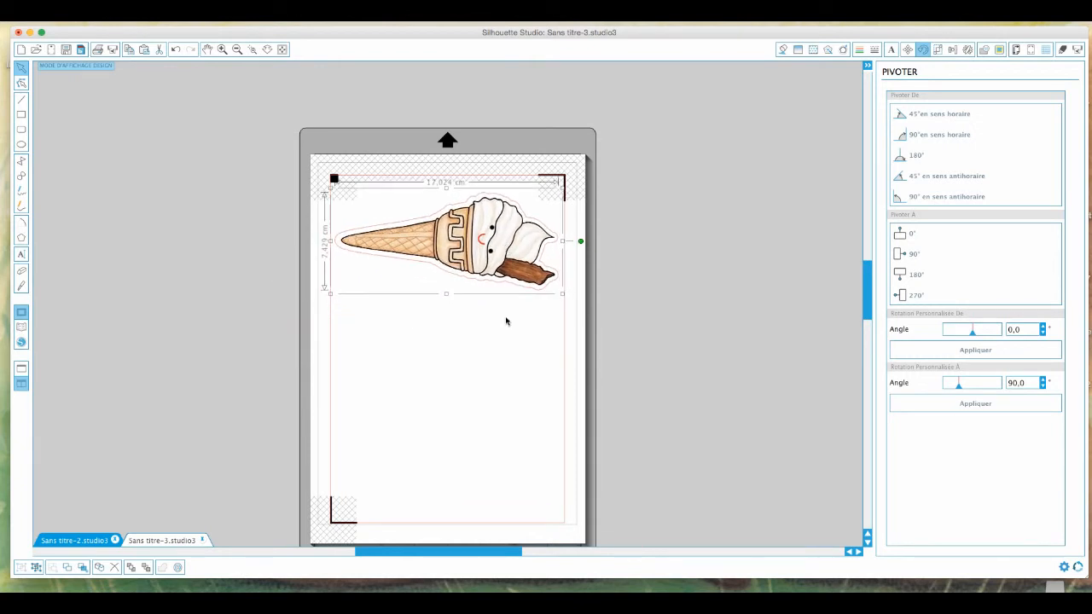
click(222, 49)
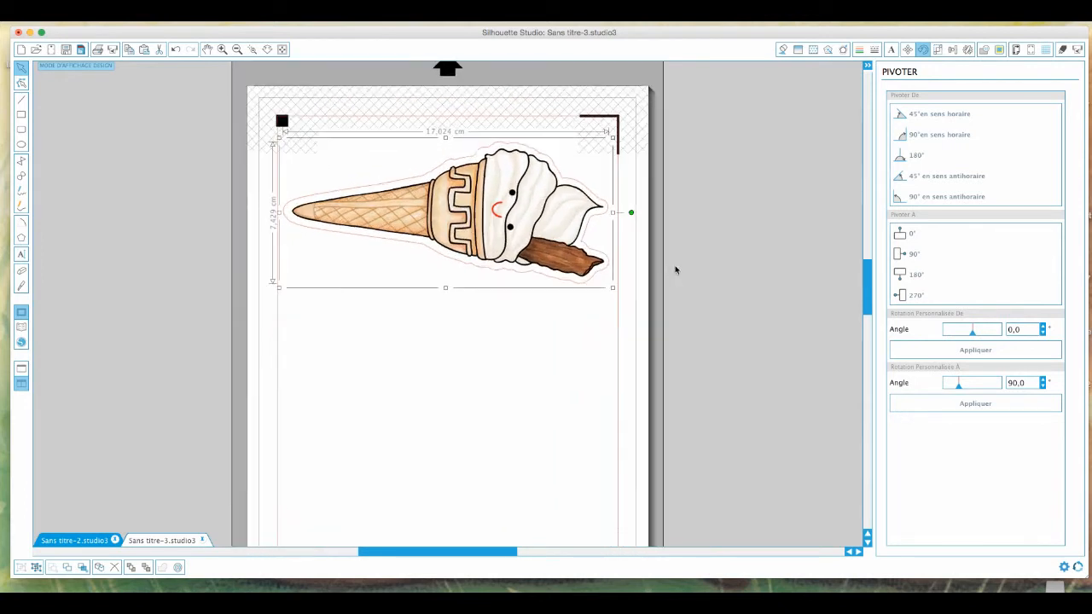
drag(491, 222, 492, 241)
click(597, 358)
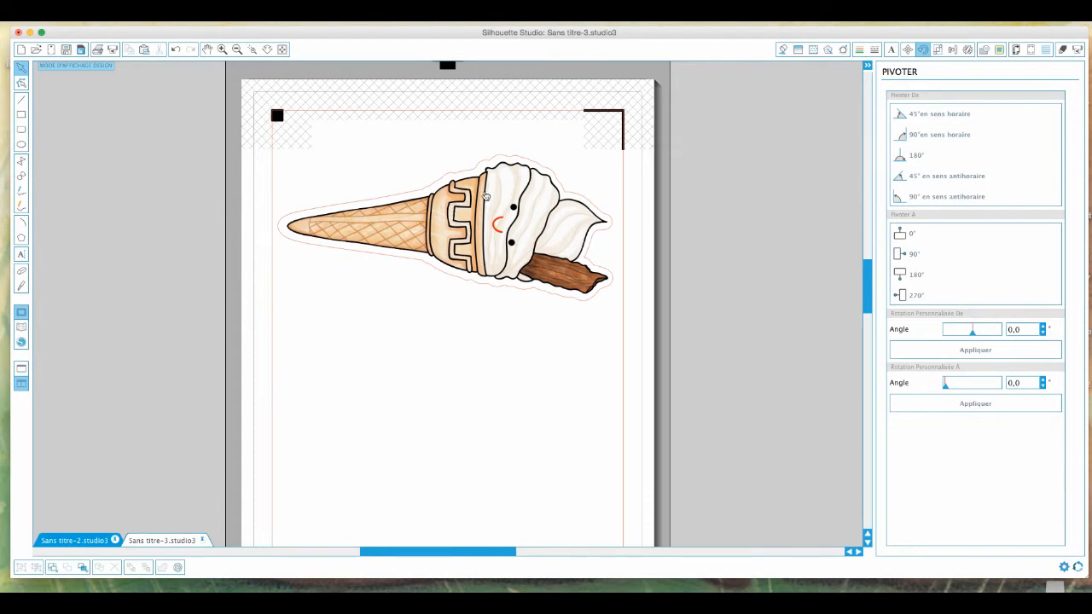
Step: Try duplicating the ice cream group directly below the original, and delete the copy
click(500, 257)
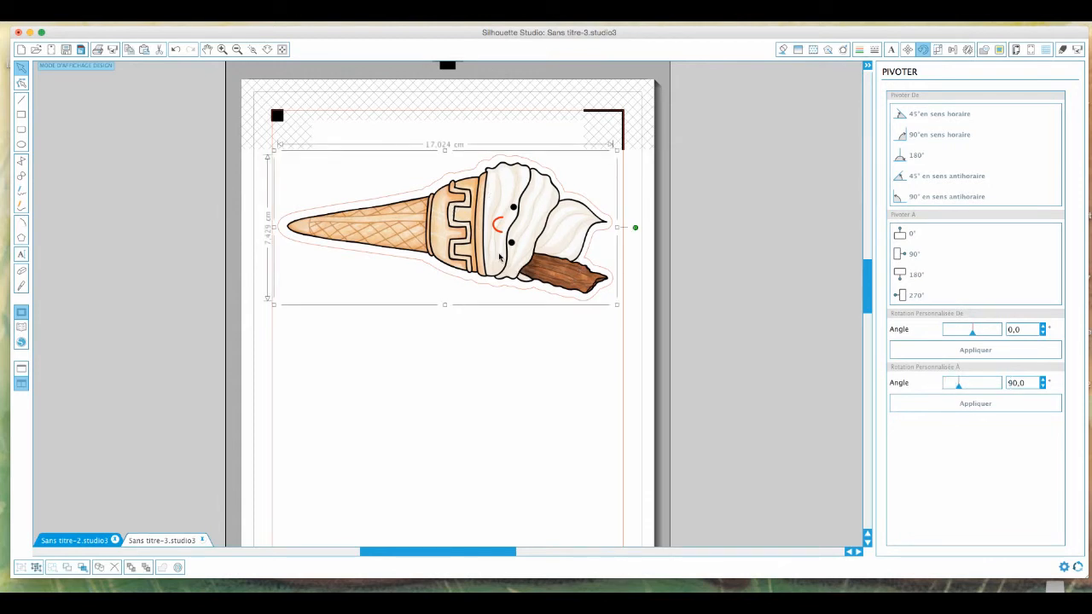
click(955, 50)
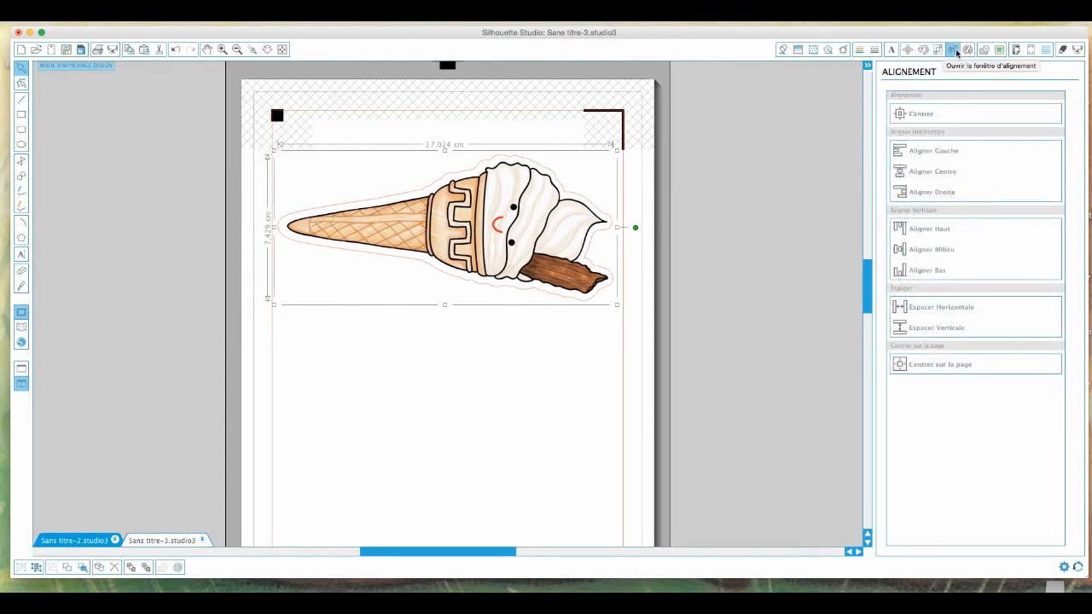
click(966, 51)
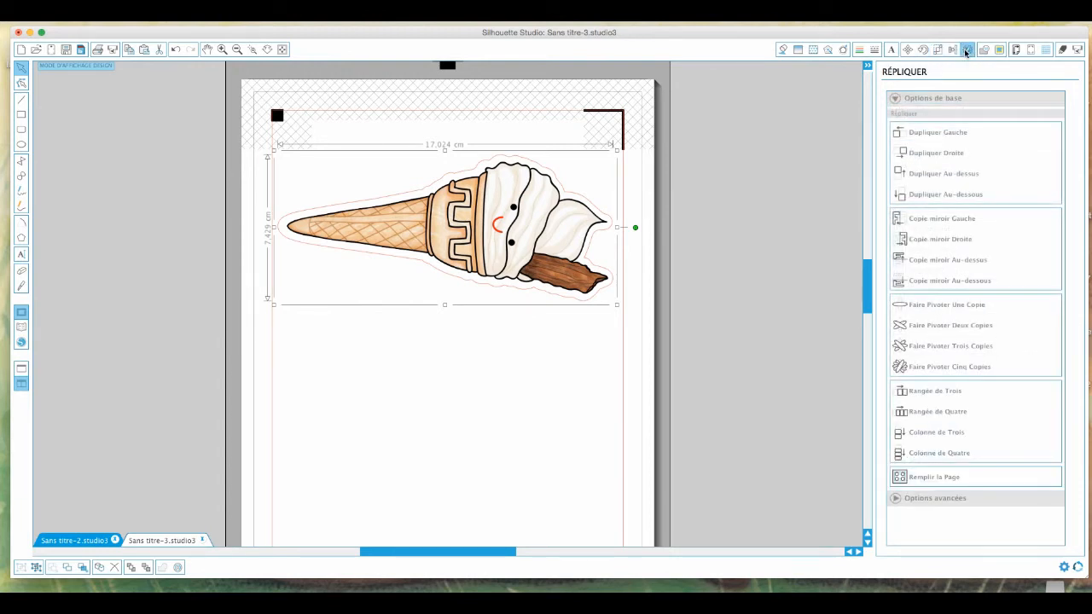
click(960, 196)
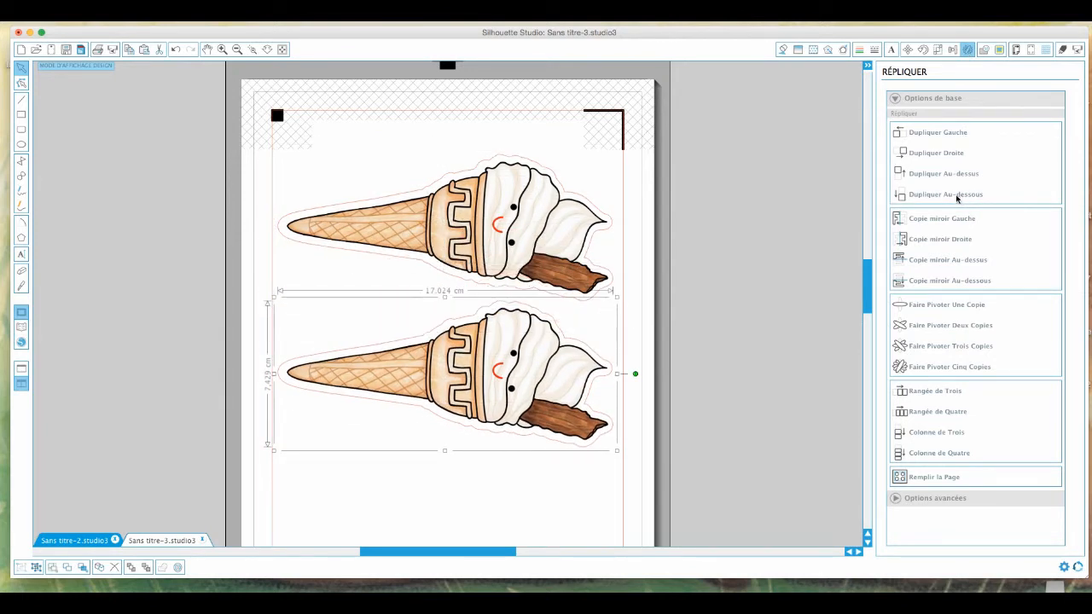
click(699, 297)
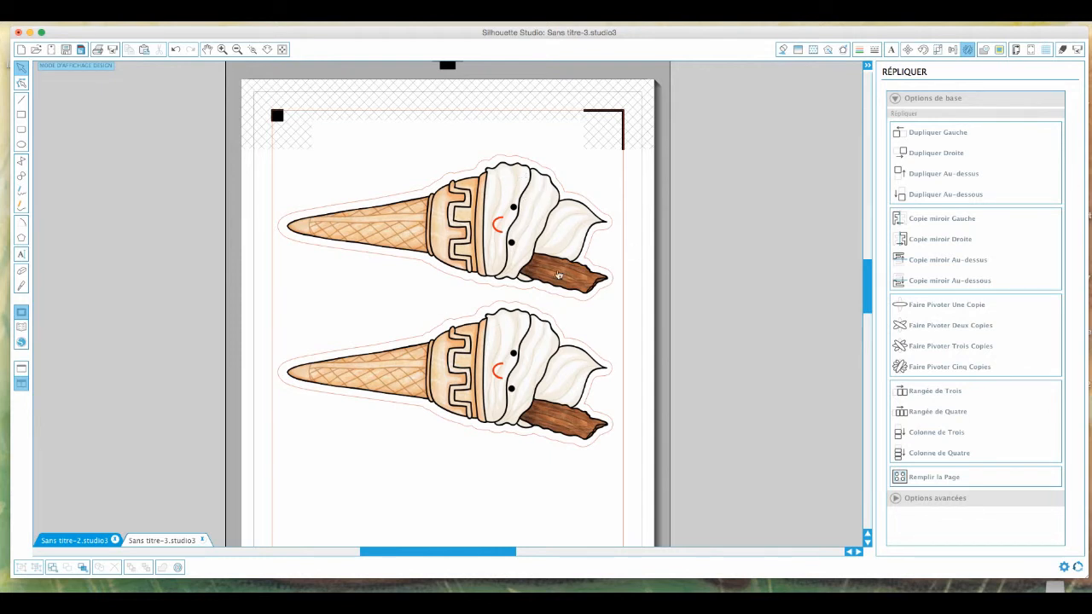
click(514, 375)
key(Delete)
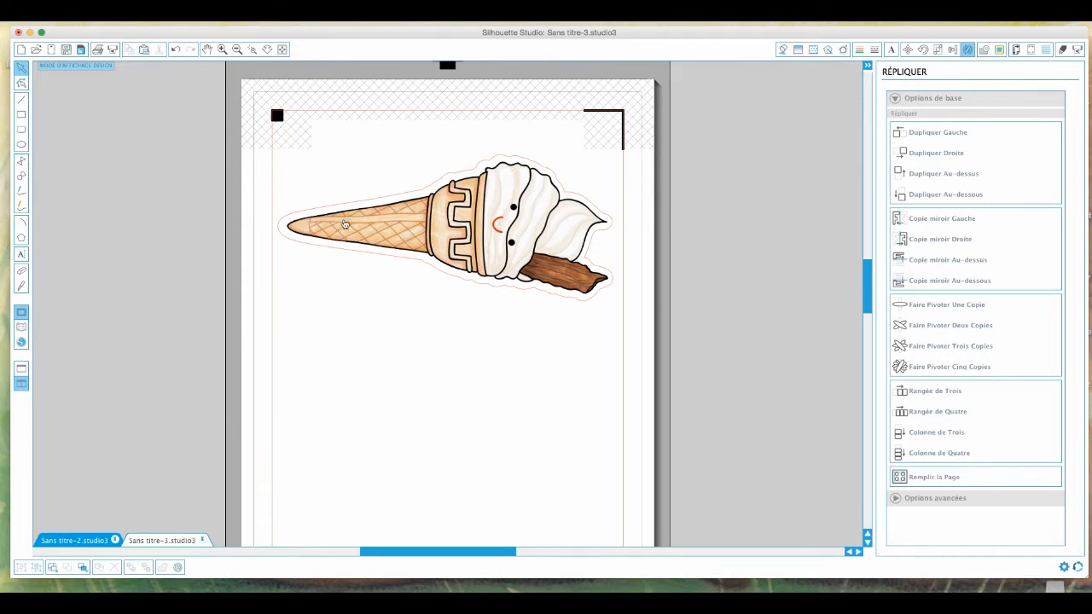
Step: Duplicate the rotated ice cream group below the original to get a second print
click(558, 246)
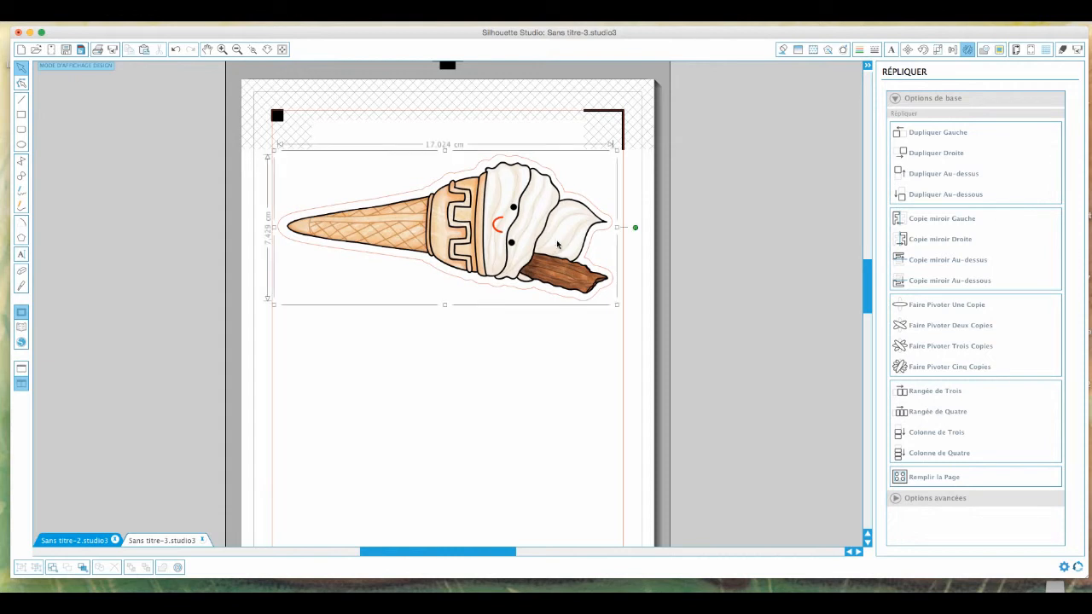
click(938, 194)
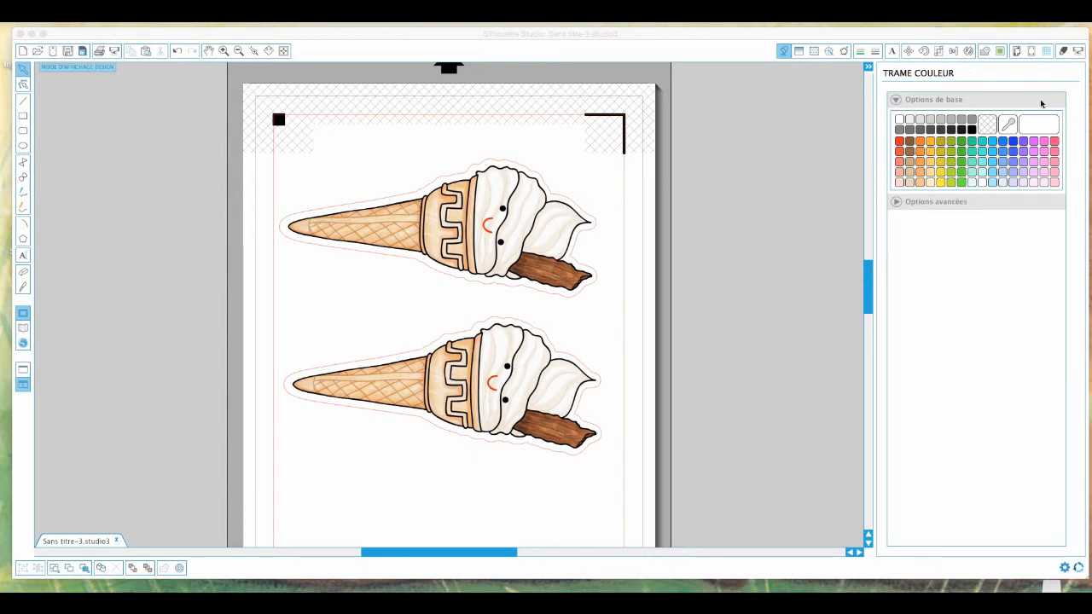
Step: Open the cut settings, preview the cut lines in Standard mode and return to Advanced cut mode
click(1063, 52)
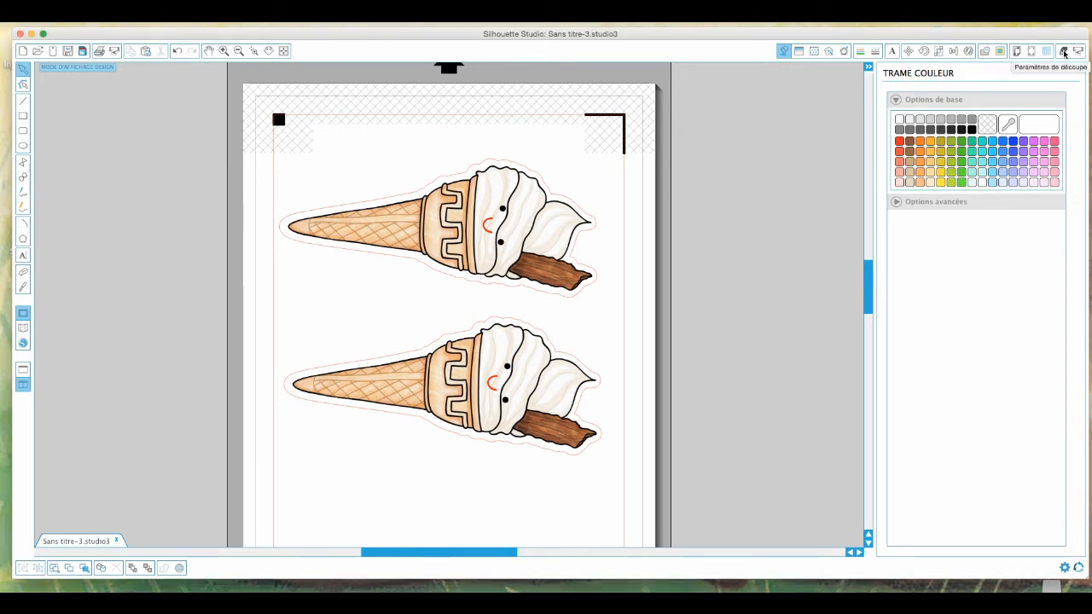
click(1063, 53)
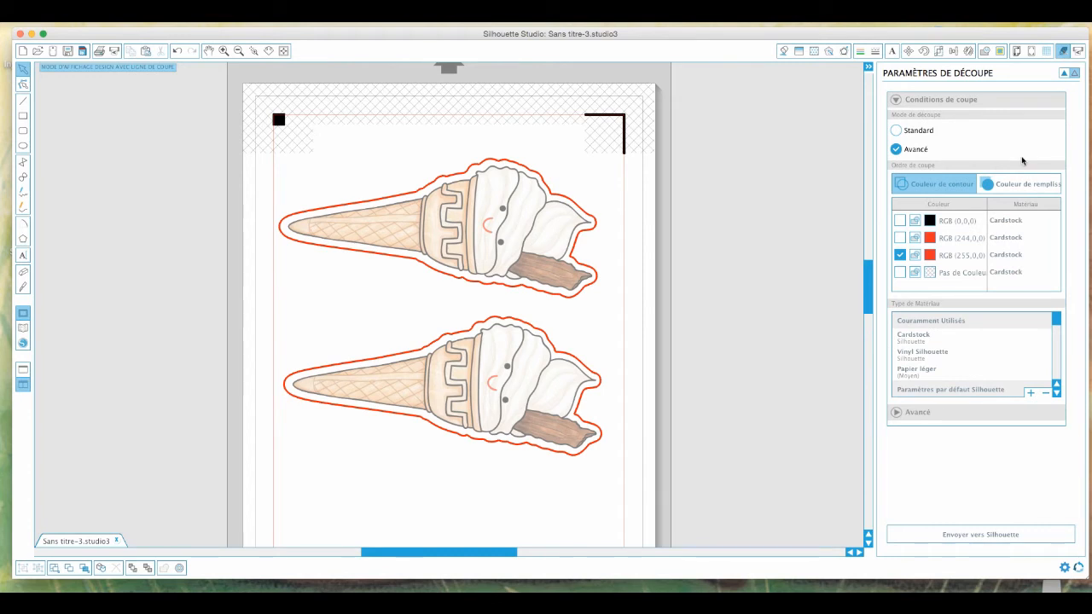
click(900, 132)
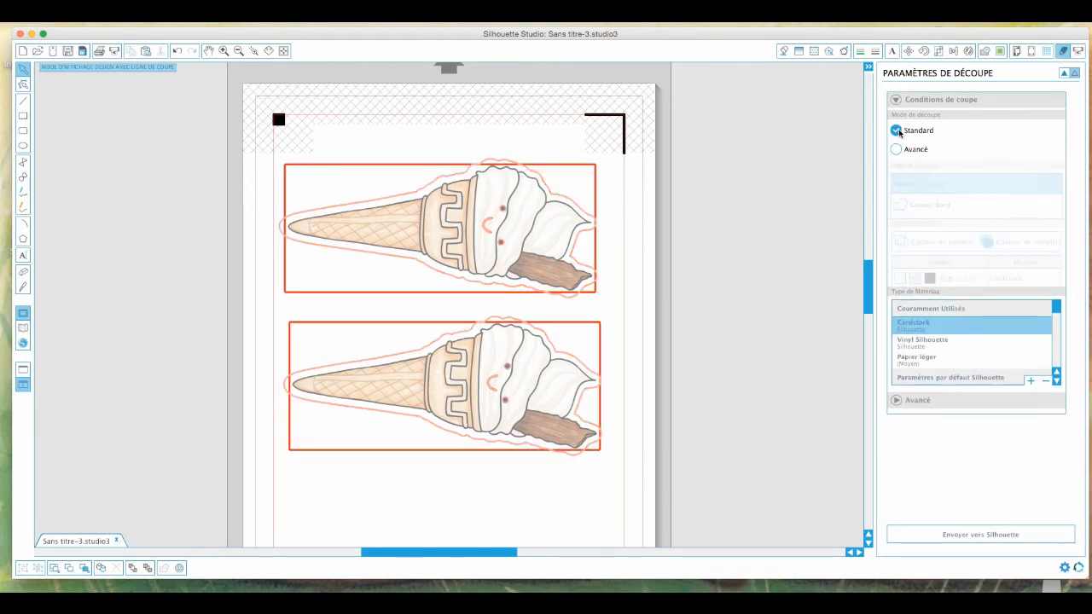
click(897, 149)
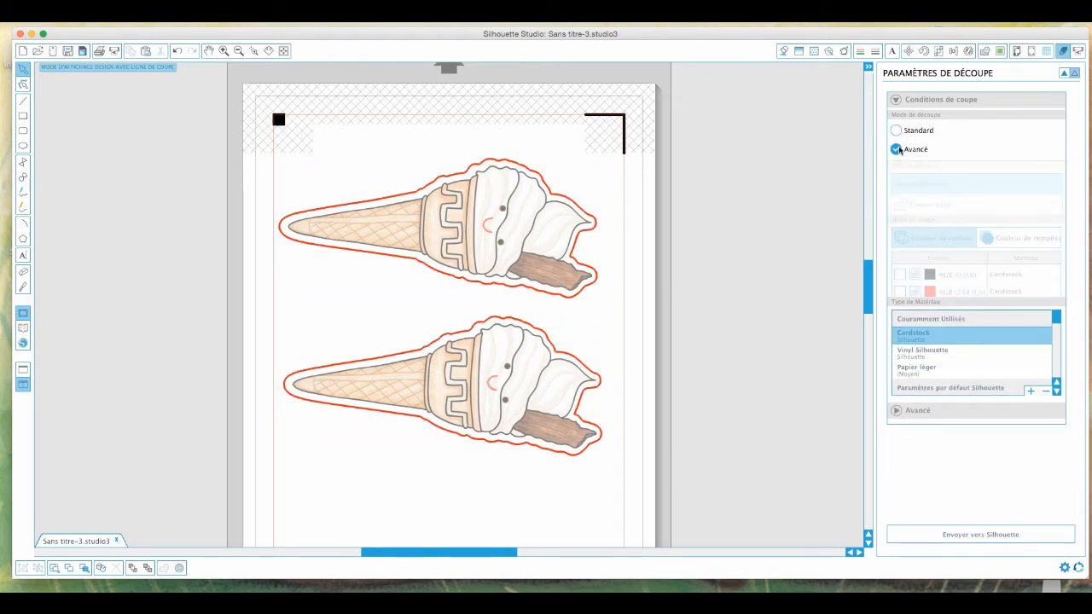
Step: Preview cutting the eyes and mouth by enabling contour colours RGB (0,0,0) and RGB (244,0,0), and disable both again
click(899, 220)
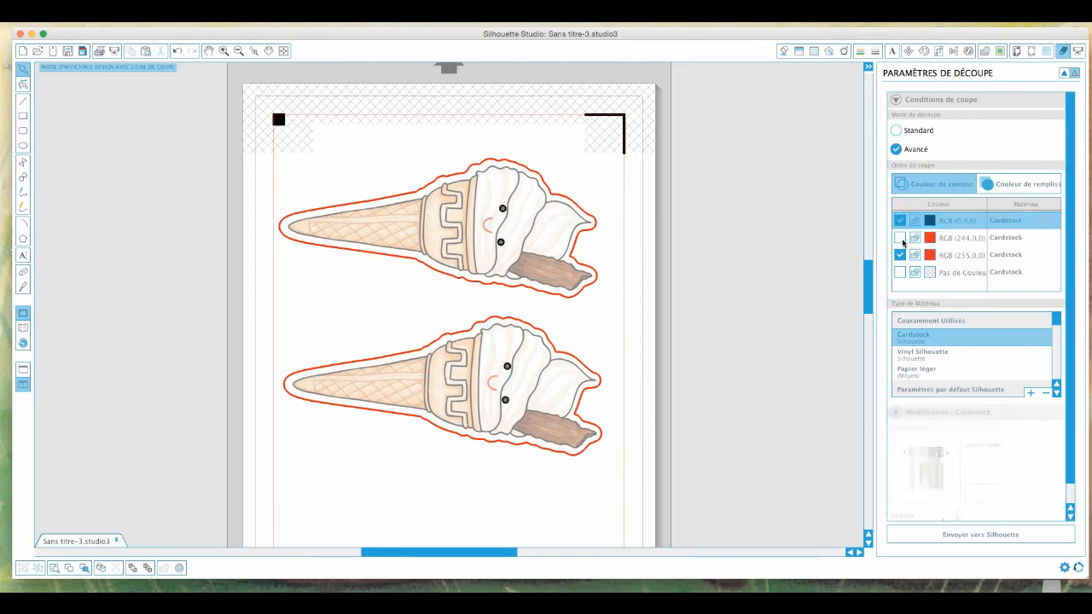
click(900, 238)
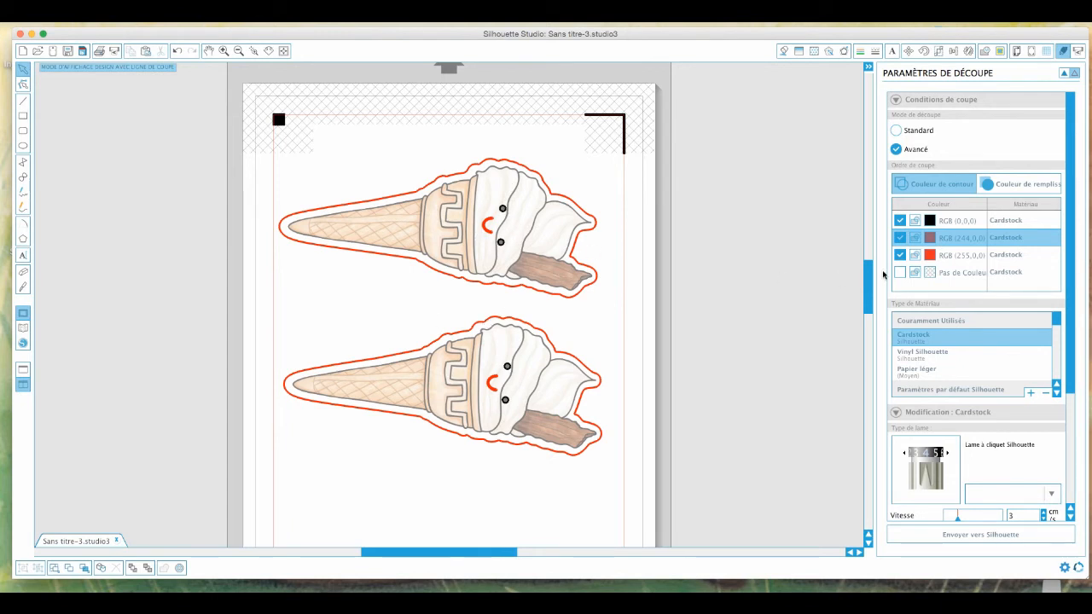
click(900, 221)
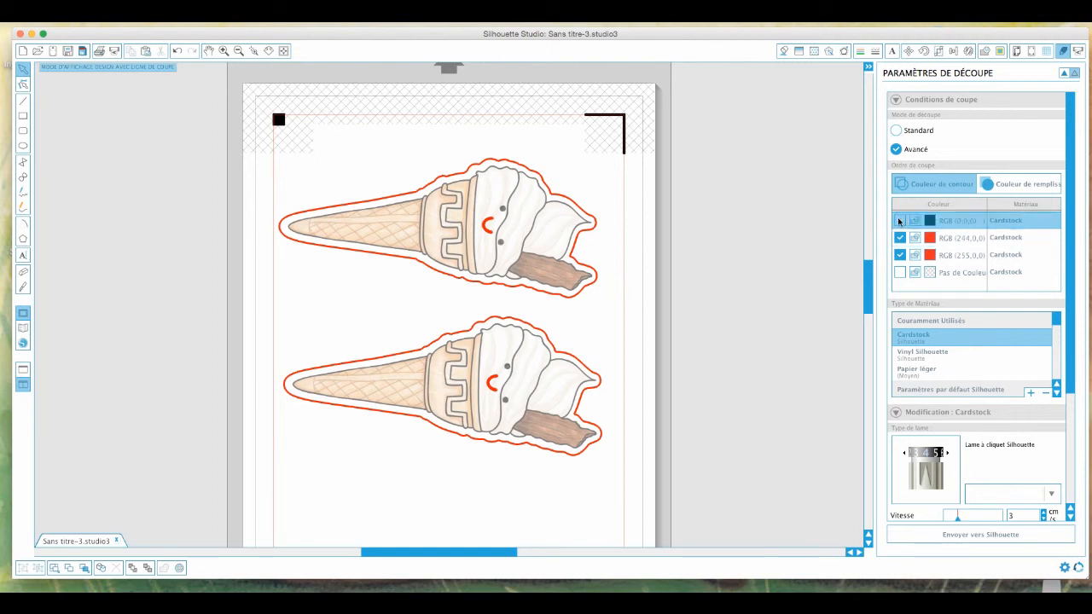
click(900, 239)
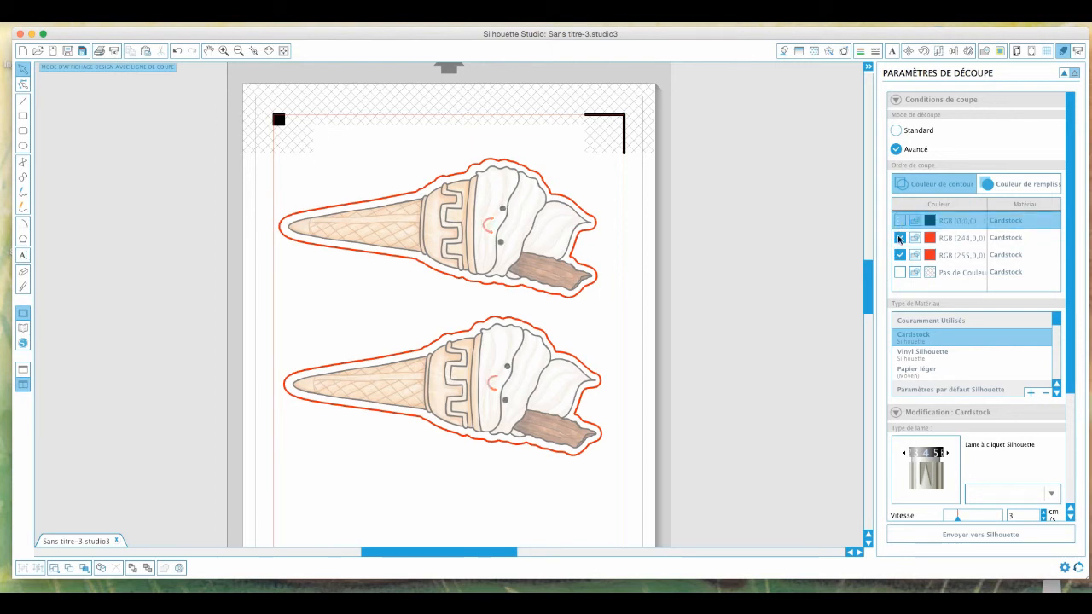